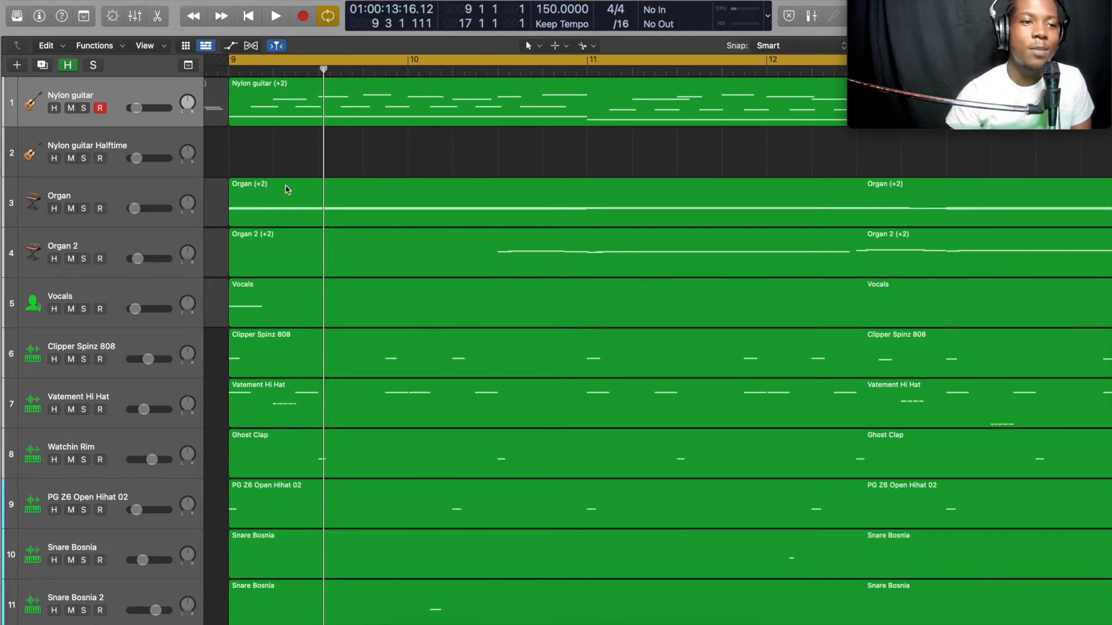
Step: Play back the looped section between bars 9 and 17 with all tracks, following it along the timeline
{"action": "scroll", "coordinate": [260, 163], "scroll_direction": "left", "scroll_amount": 2}
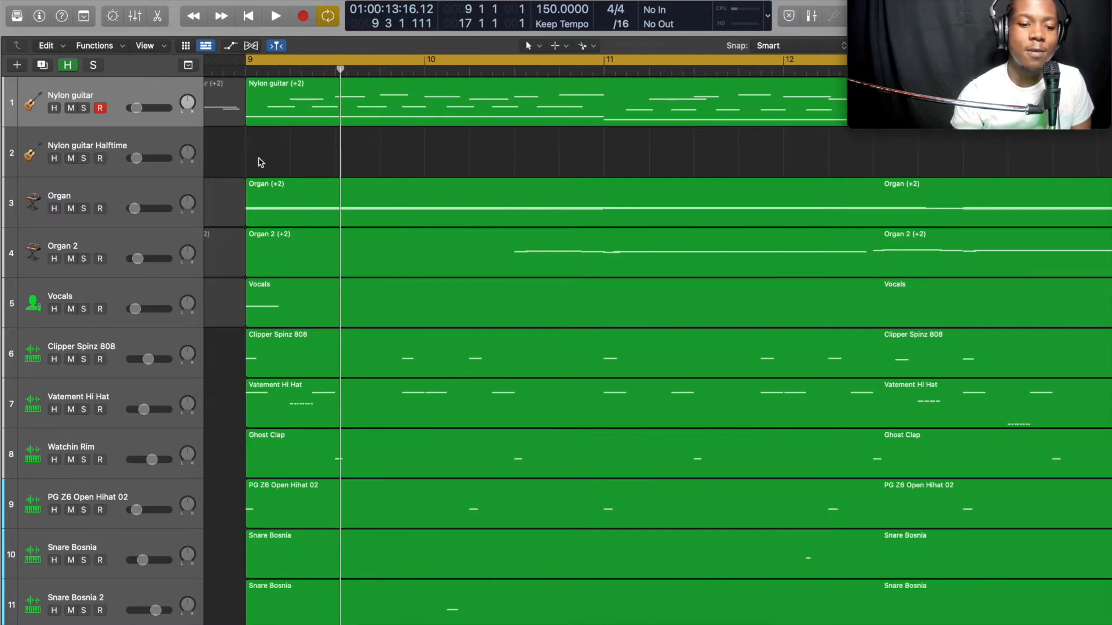
{"action": "key", "text": "space"}
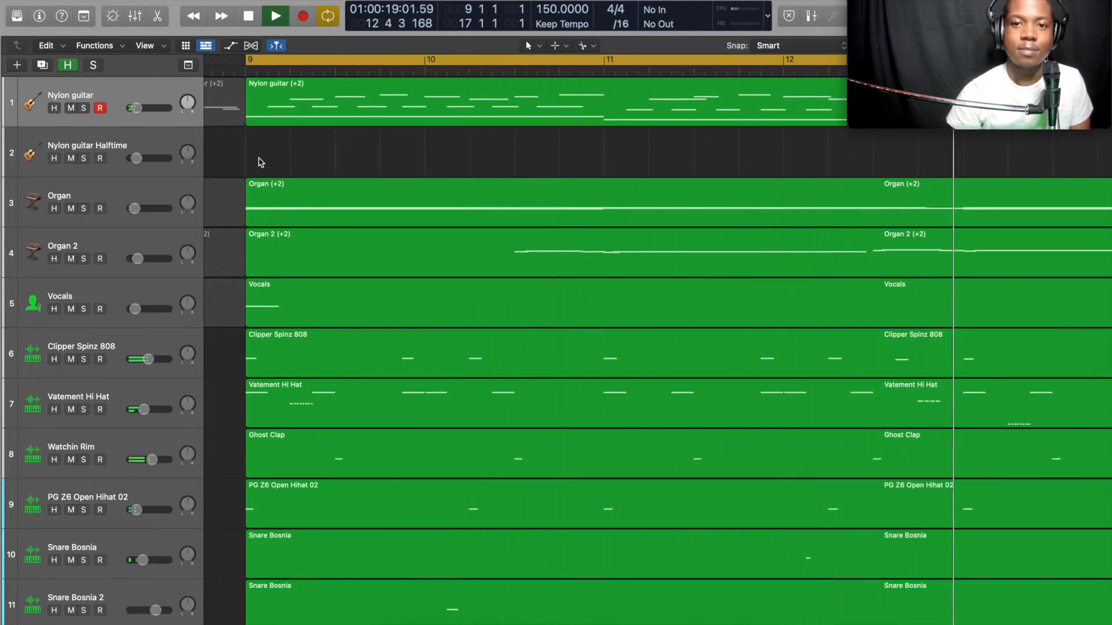
{"action": "scroll", "coordinate": [344, 150], "scroll_direction": "right", "scroll_amount": 3}
{"action": "scroll", "coordinate": [345, 151], "scroll_direction": "right", "scroll_amount": 15}
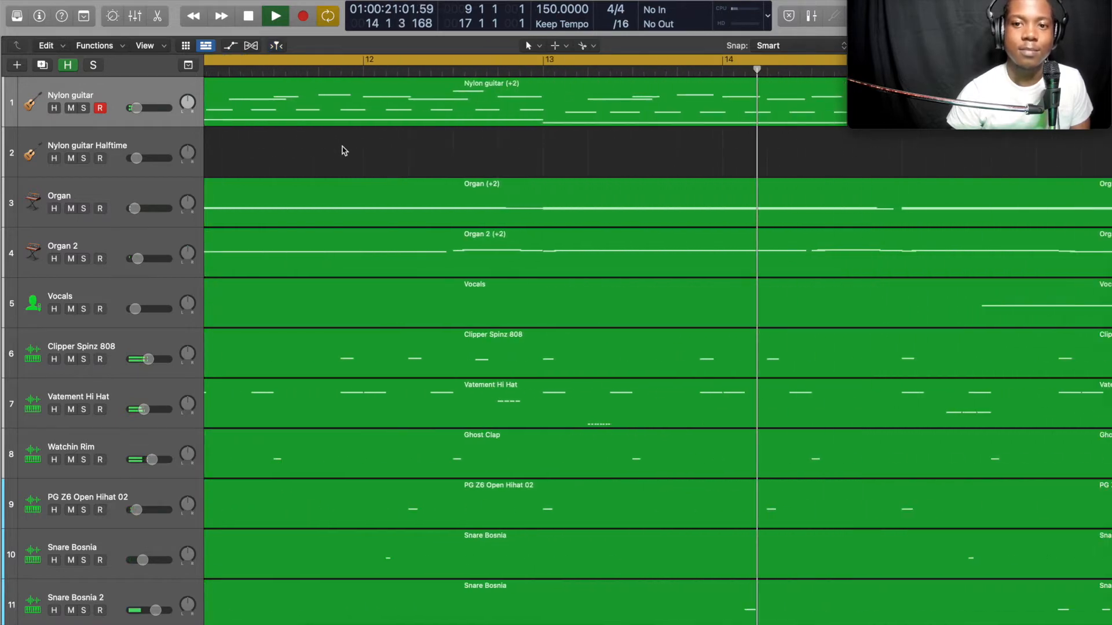
{"action": "scroll", "coordinate": [344, 150], "scroll_direction": "right", "scroll_amount": 4}
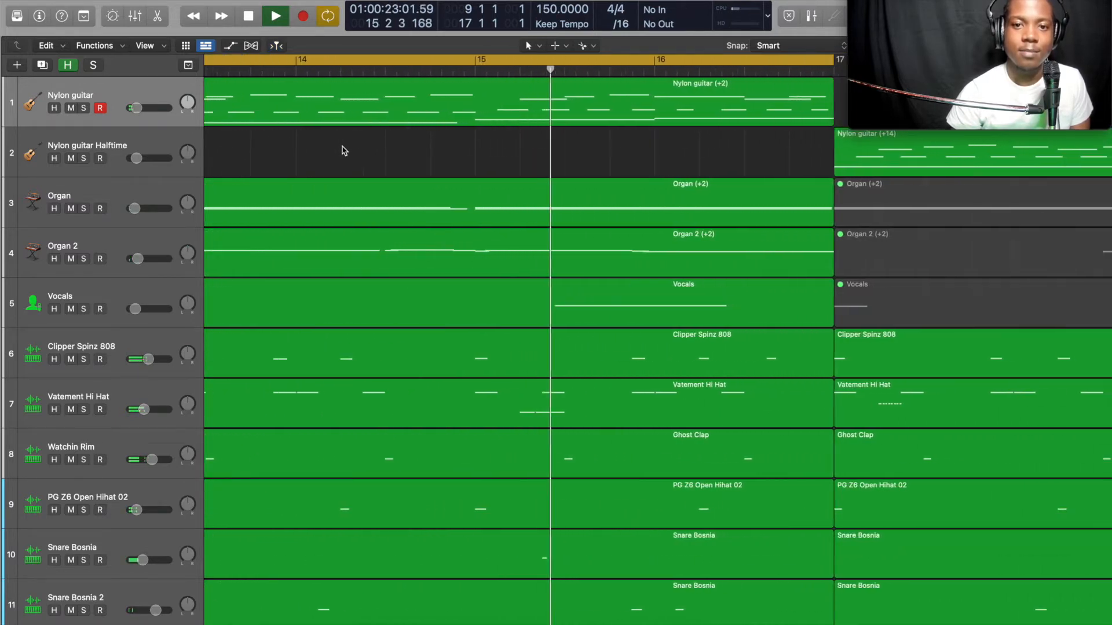
{"action": "scroll", "coordinate": [343, 150], "scroll_direction": "left", "scroll_amount": 2}
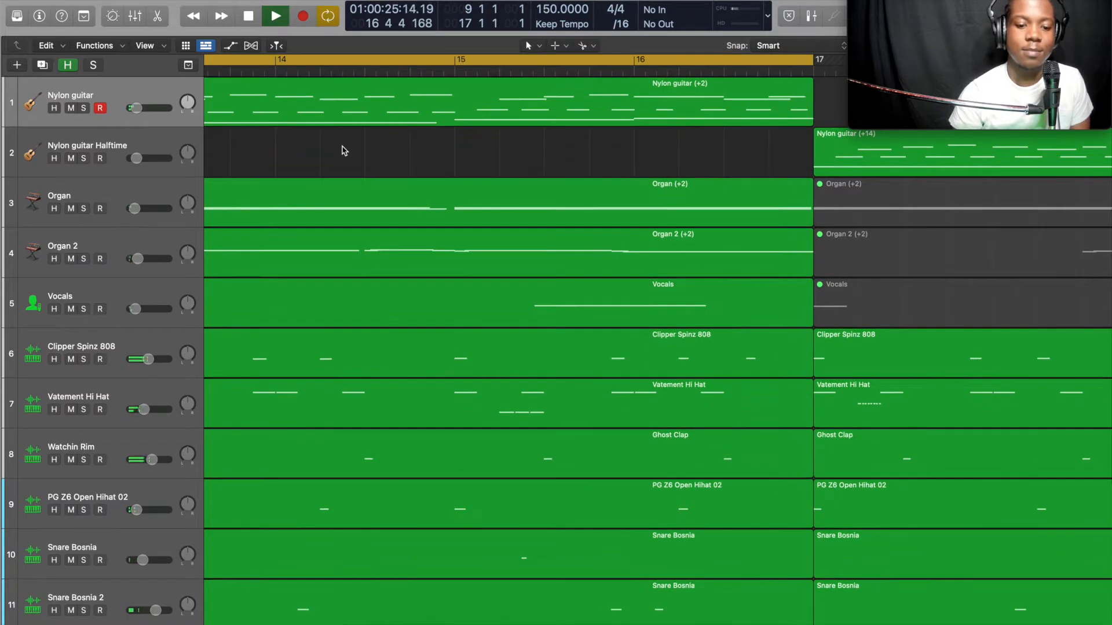
{"action": "key", "text": "space"}
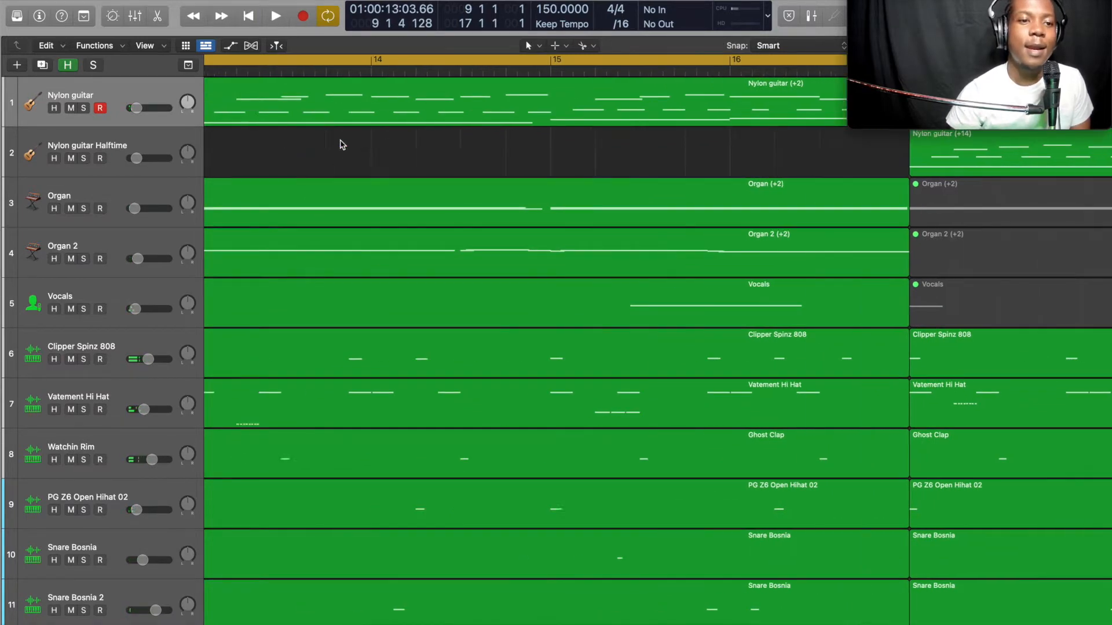
Step: Turn off cycle mode and return the playhead to the start of the project at bar 1
{"action": "scroll", "coordinate": [338, 144], "scroll_direction": "left", "scroll_amount": 20}
{"action": "key", "text": "c"}
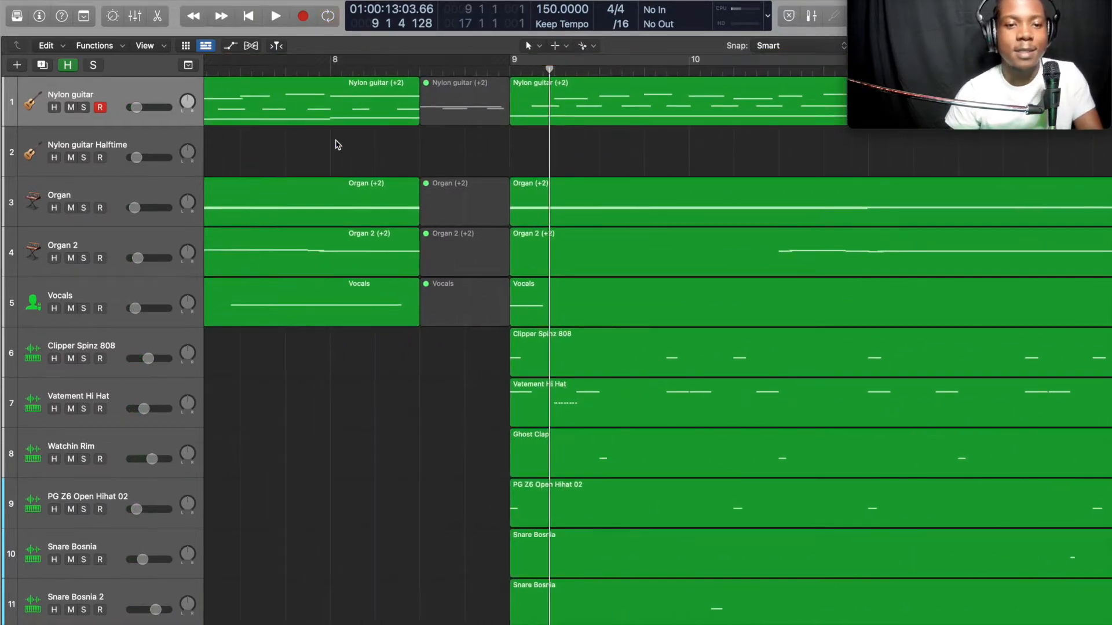
{"action": "scroll", "coordinate": [337, 145], "scroll_direction": "left", "scroll_amount": 20}
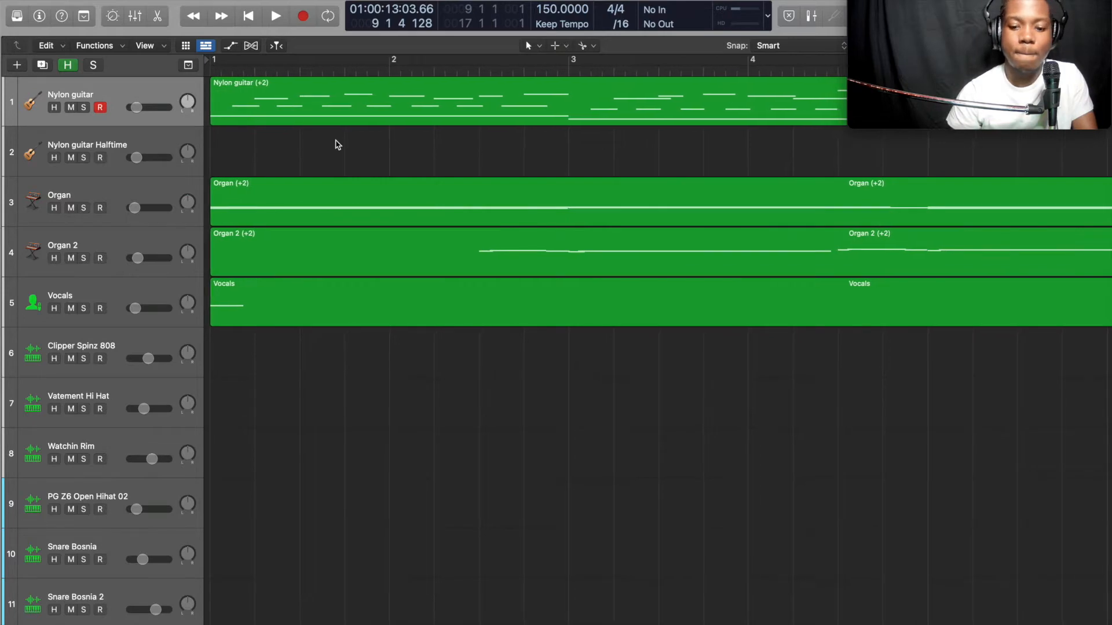
{"action": "key", "text": "Return"}
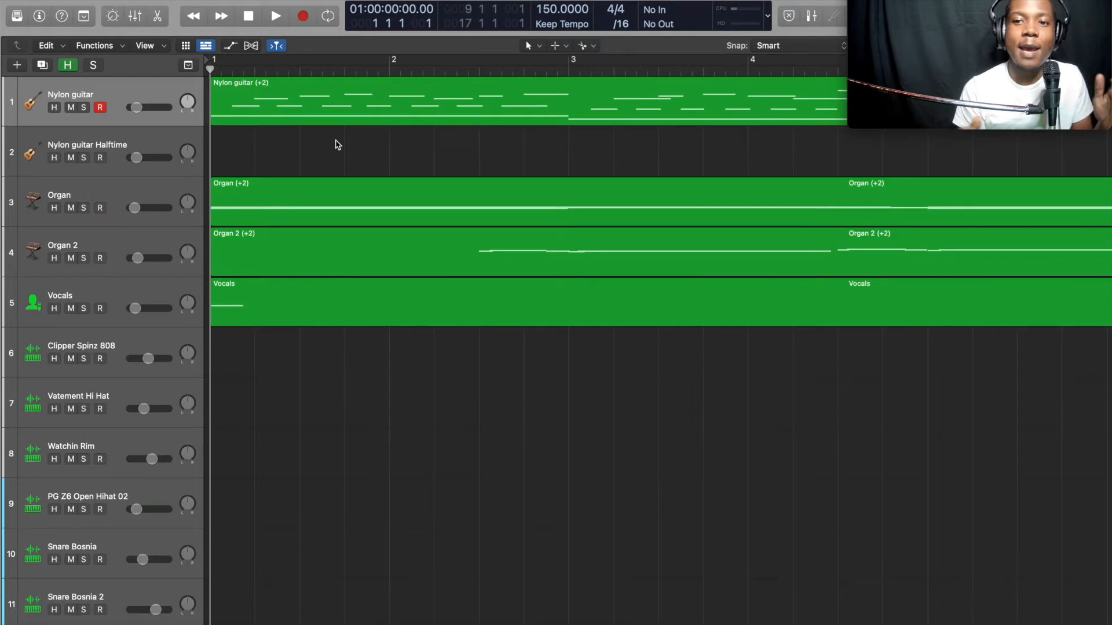
Step: Look over the intro arrangement up to bar 9, and play the song from bar 1 into bar 15
{"action": "scroll", "coordinate": [336, 136], "scroll_direction": "right", "scroll_amount": 4}
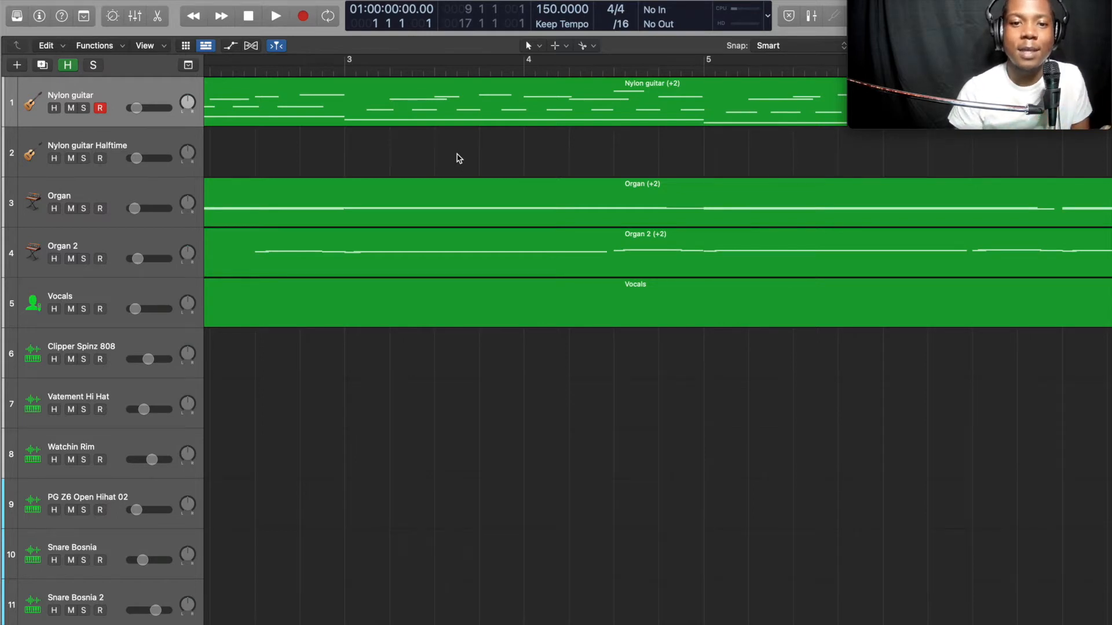
{"action": "scroll", "coordinate": [460, 158], "scroll_direction": "right", "scroll_amount": 15}
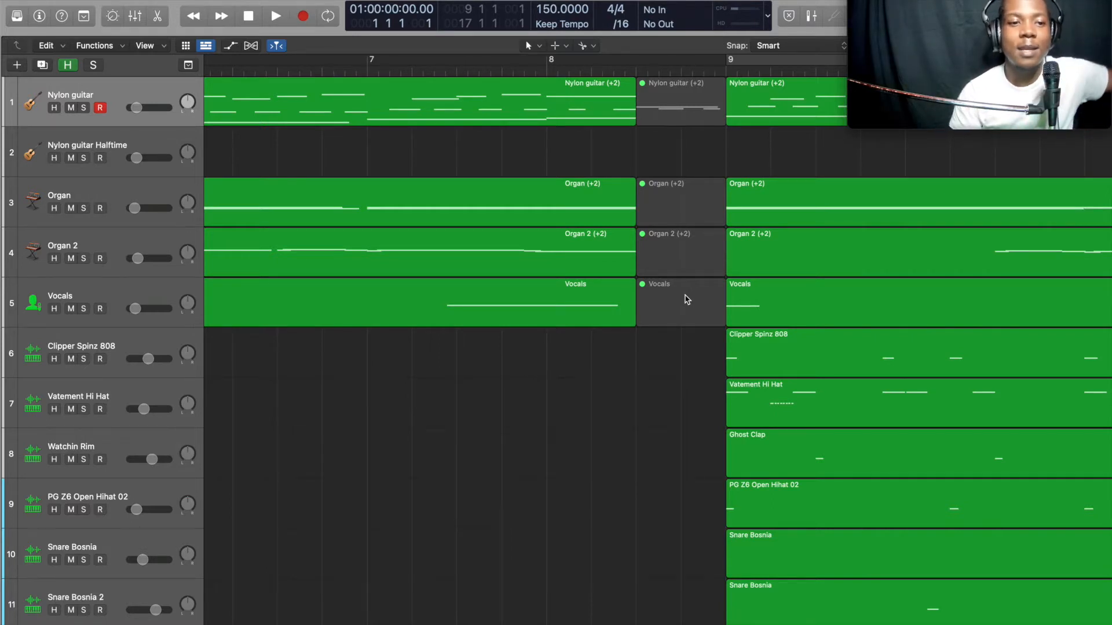
{"action": "scroll", "coordinate": [405, 398], "scroll_direction": "left", "scroll_amount": 15}
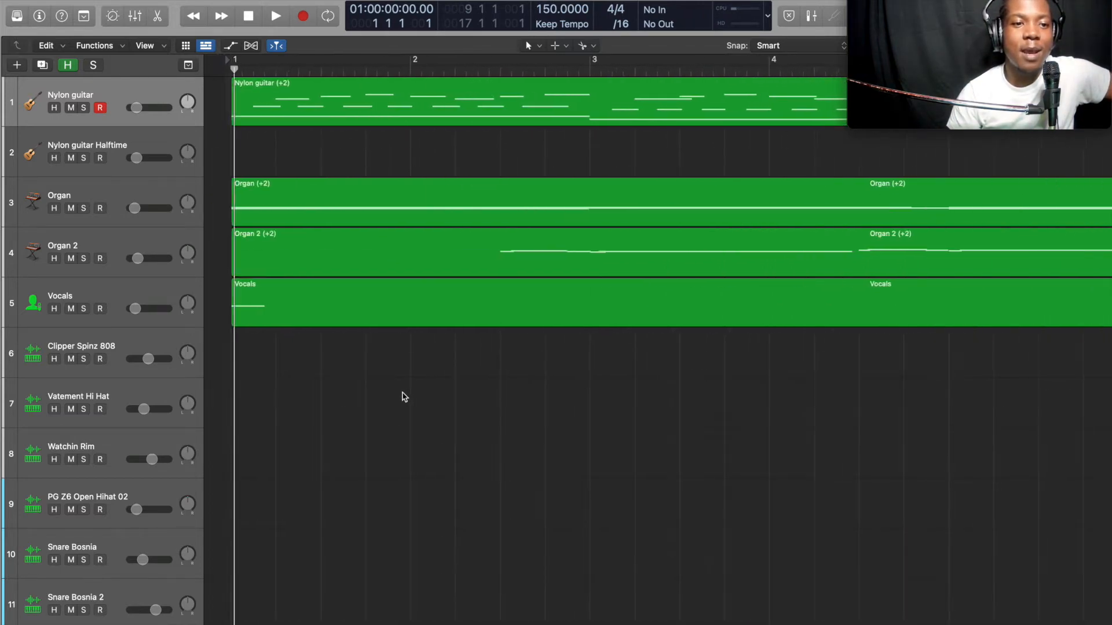
{"action": "scroll", "coordinate": [517, 349], "scroll_direction": "right", "scroll_amount": 15}
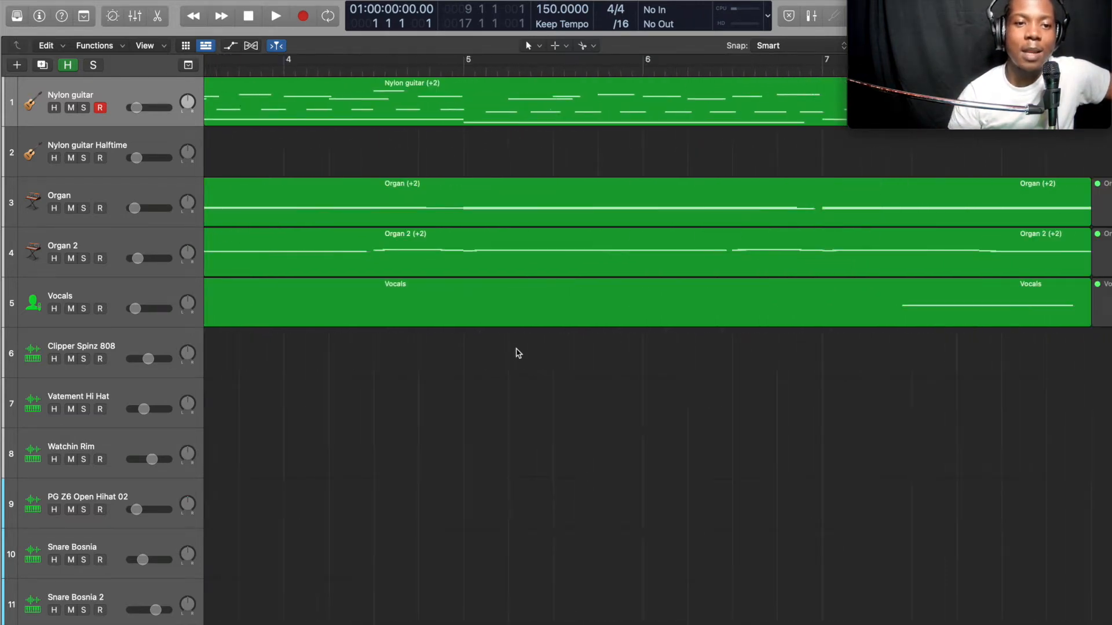
{"action": "scroll", "coordinate": [538, 98], "scroll_direction": "left", "scroll_amount": 15}
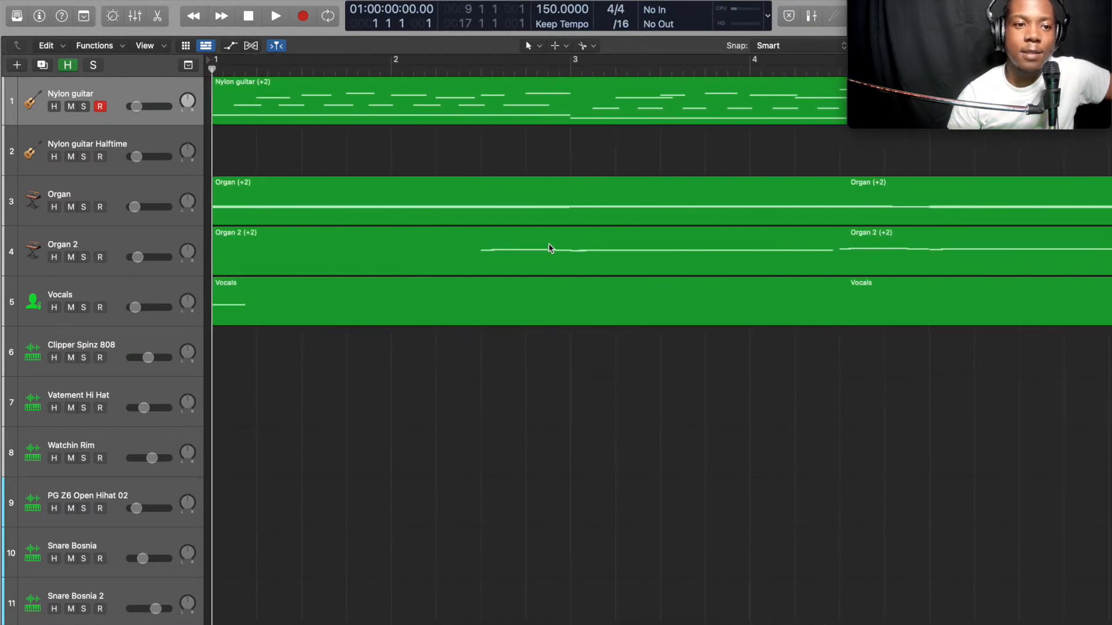
{"action": "key", "text": "space"}
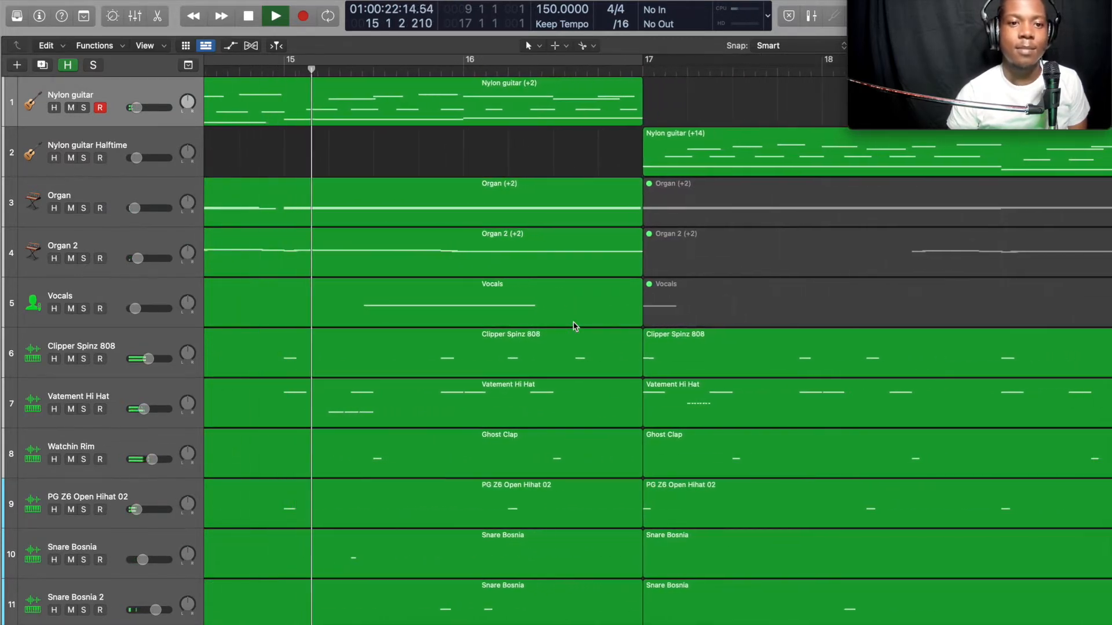
{"action": "key", "text": "space"}
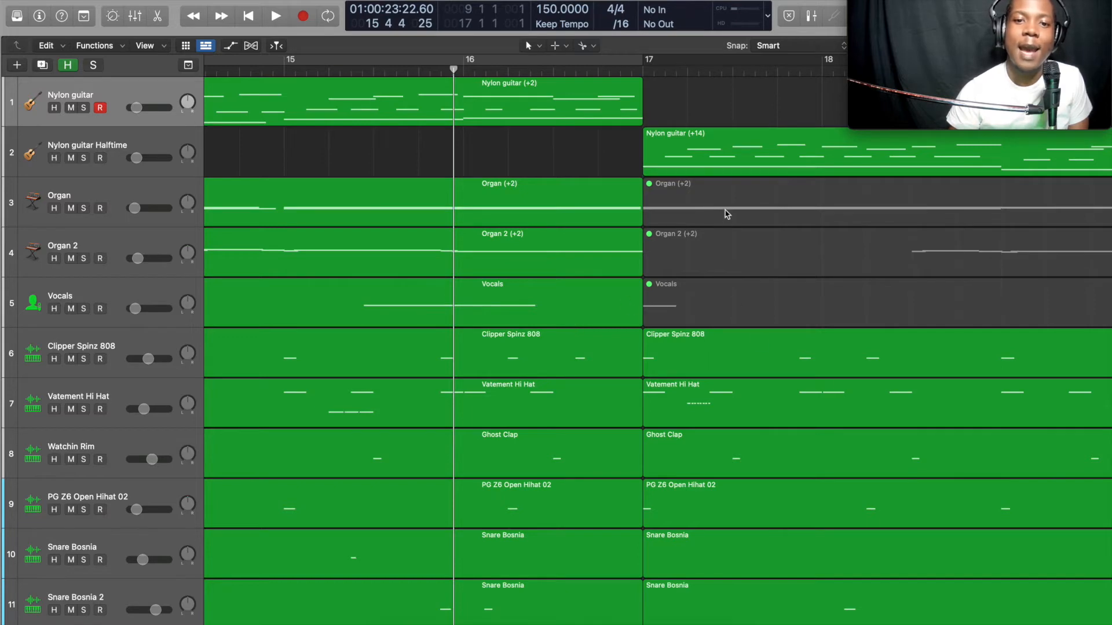
Step: Solo the Nylon guitar track and play it briefly from bar 9
{"action": "scroll", "coordinate": [723, 117], "scroll_direction": "right", "scroll_amount": 5}
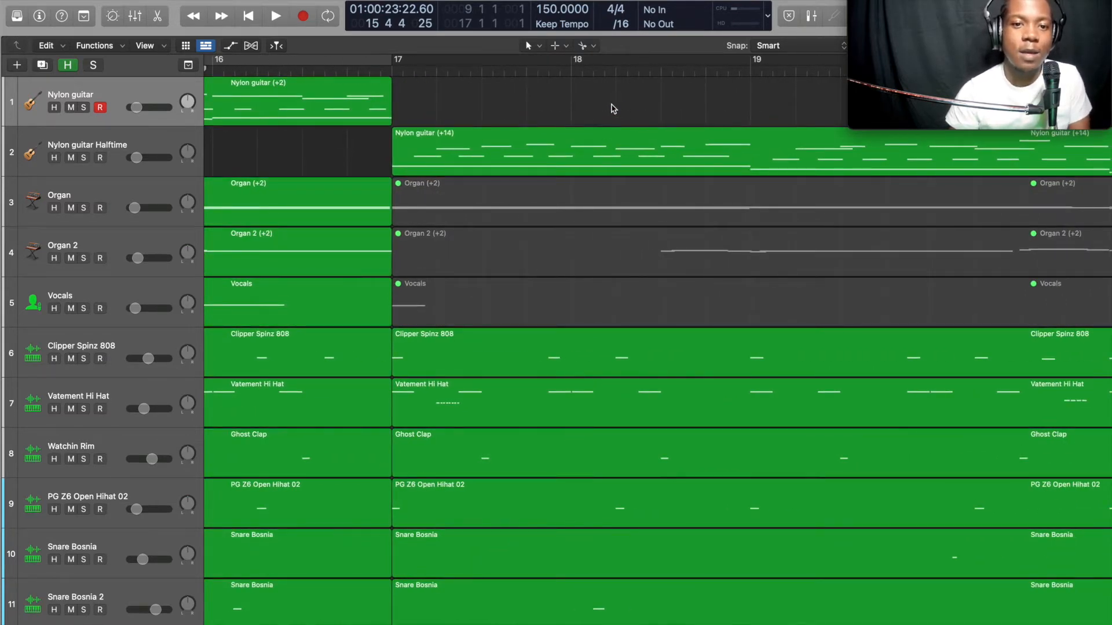
{"action": "scroll", "coordinate": [614, 109], "scroll_direction": "down", "scroll_amount": 10}
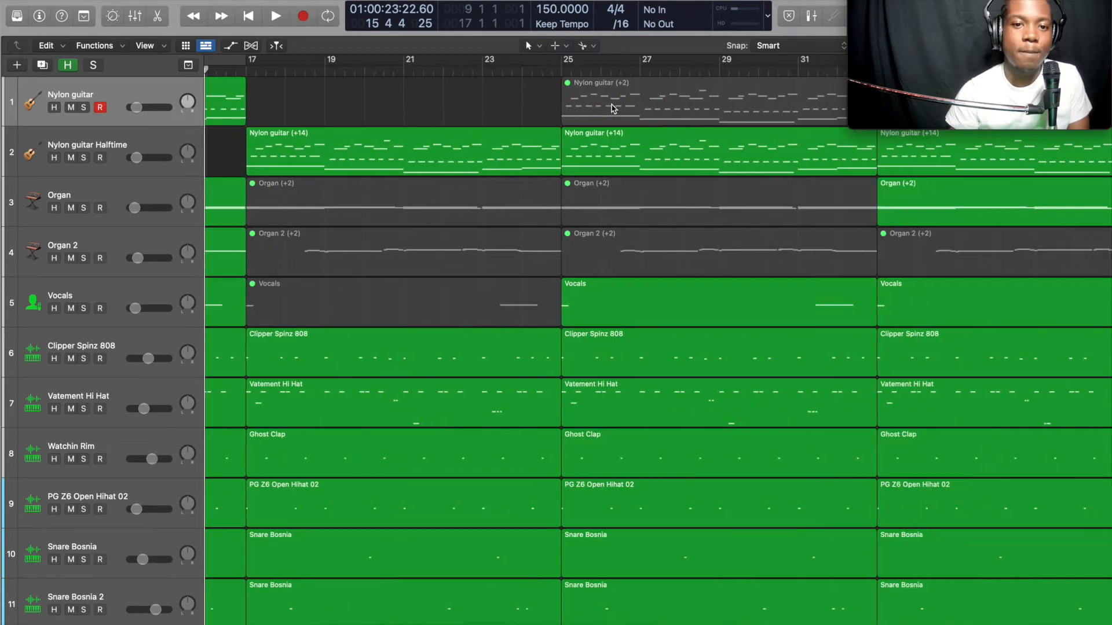
{"action": "scroll", "coordinate": [612, 109], "scroll_direction": "down", "scroll_amount": 8}
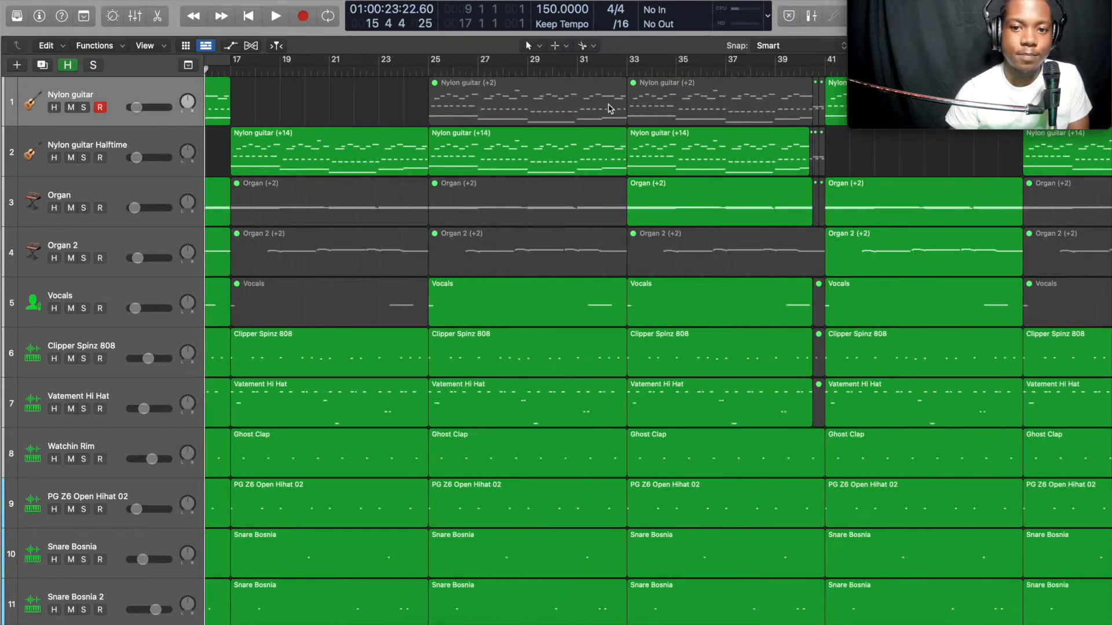
{"action": "scroll", "coordinate": [608, 109], "scroll_direction": "down", "scroll_amount": 4}
{"action": "scroll", "coordinate": [588, 128], "scroll_direction": "left", "scroll_amount": 4}
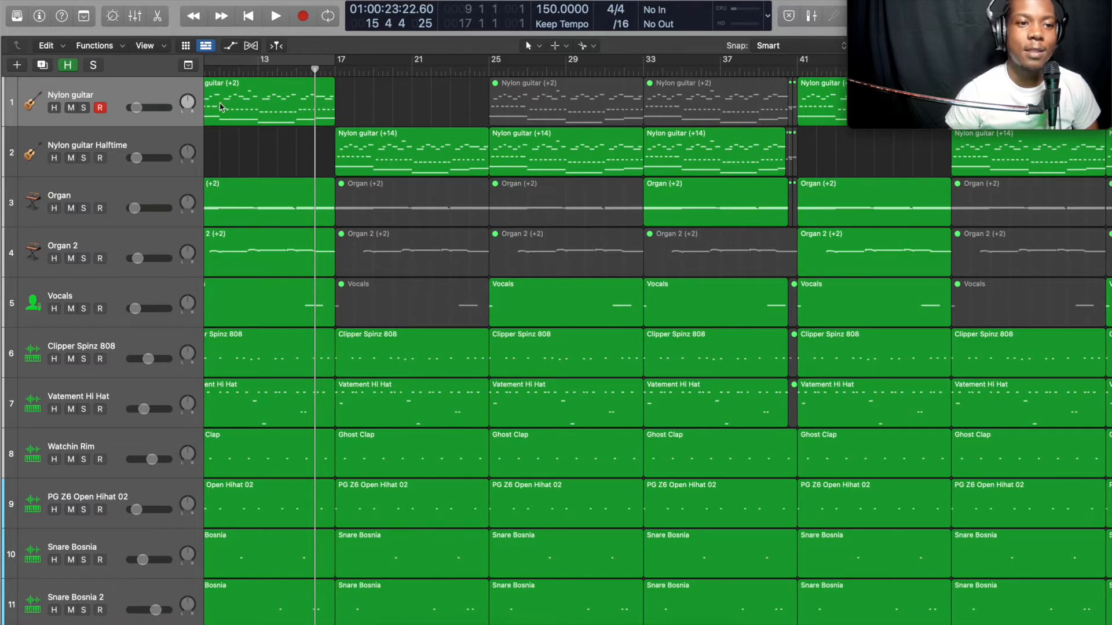
{"action": "left_click", "coordinate": [85, 108]}
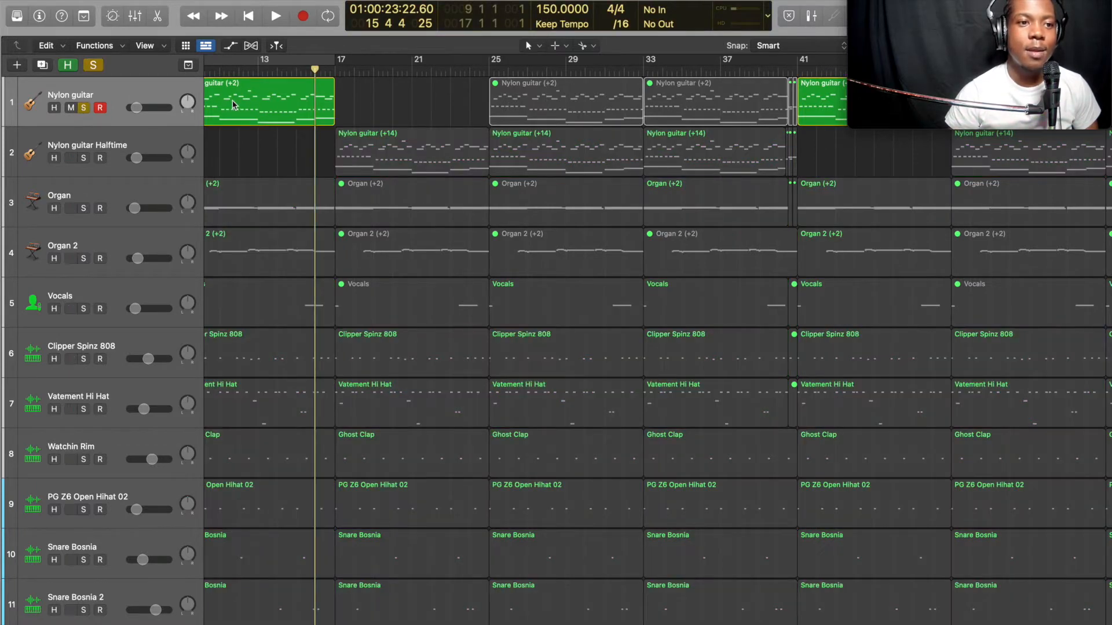
{"action": "scroll", "coordinate": [231, 103], "scroll_direction": "left", "scroll_amount": 1}
{"action": "scroll", "coordinate": [231, 102], "scroll_direction": "left", "scroll_amount": 5}
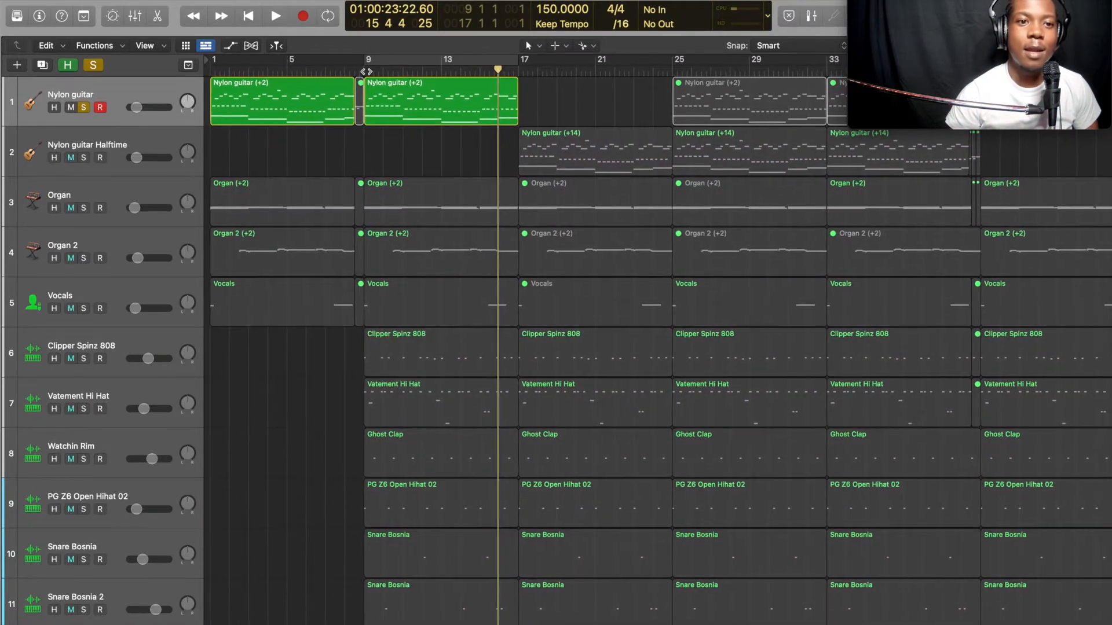
{"action": "left_click", "coordinate": [365, 70]}
{"action": "key", "text": "space"}
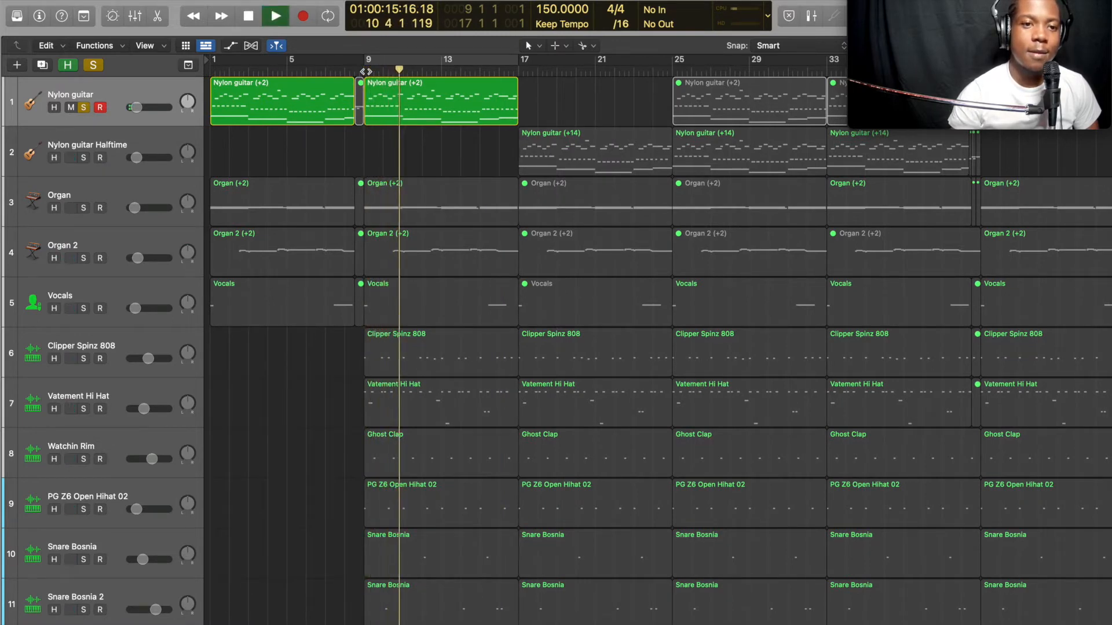
{"action": "key", "text": "space"}
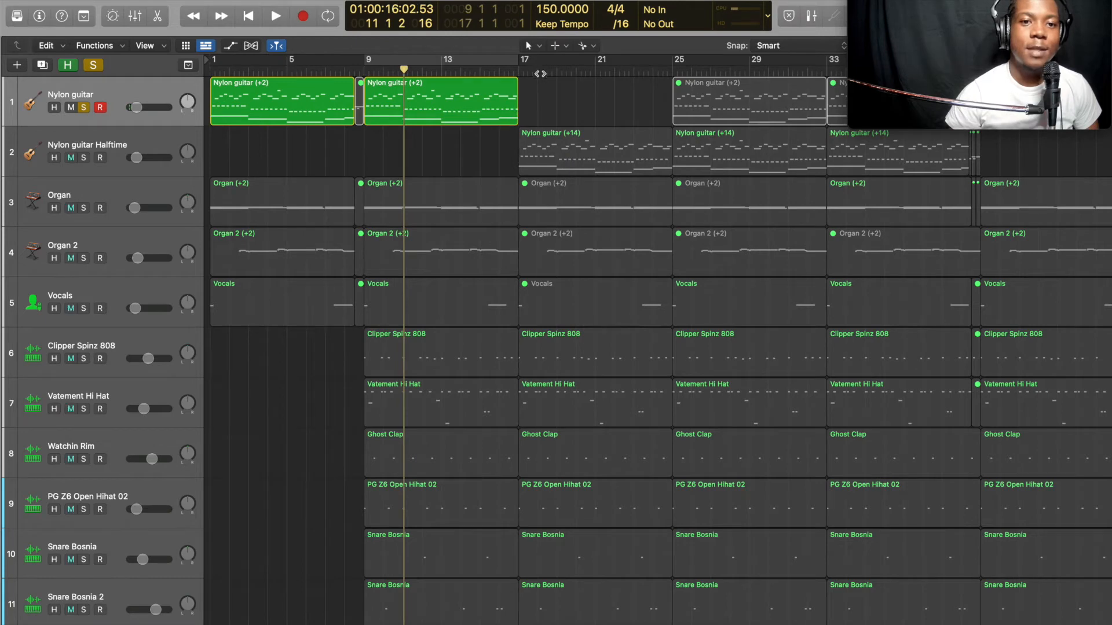
Step: Solo the Nylon guitar Halftime track instead of Nylon guitar, play it from bar 17, and remove its solo
{"action": "scroll", "coordinate": [538, 87], "scroll_direction": "right", "scroll_amount": 1}
{"action": "scroll", "coordinate": [551, 101], "scroll_direction": "right", "scroll_amount": 2}
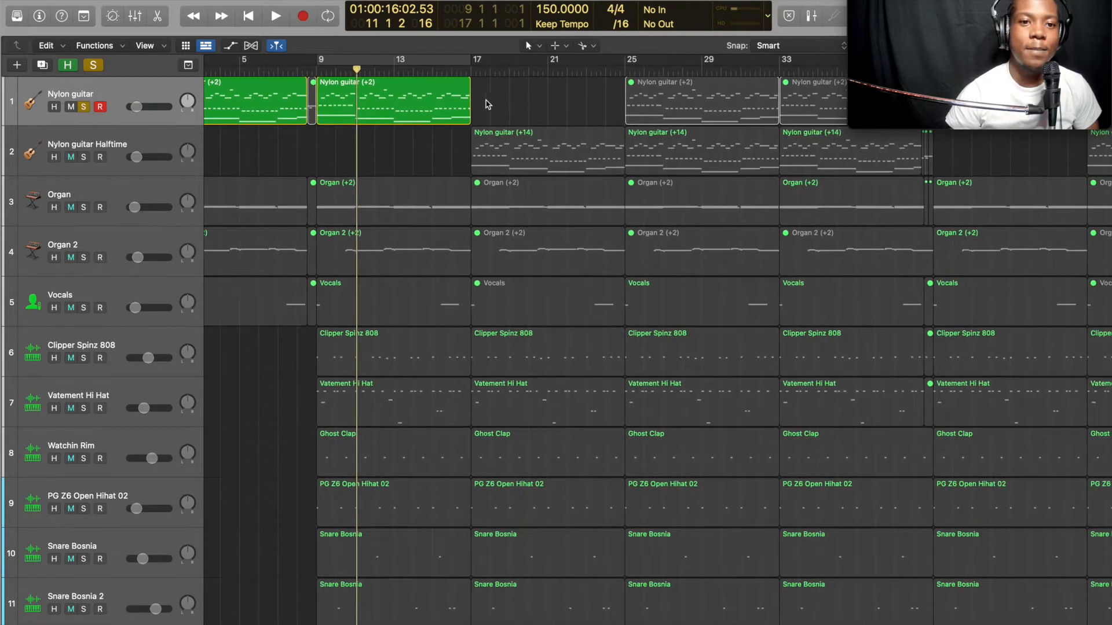
{"action": "scroll", "coordinate": [486, 105], "scroll_direction": "right", "scroll_amount": 3}
{"action": "left_click", "coordinate": [454, 148]}
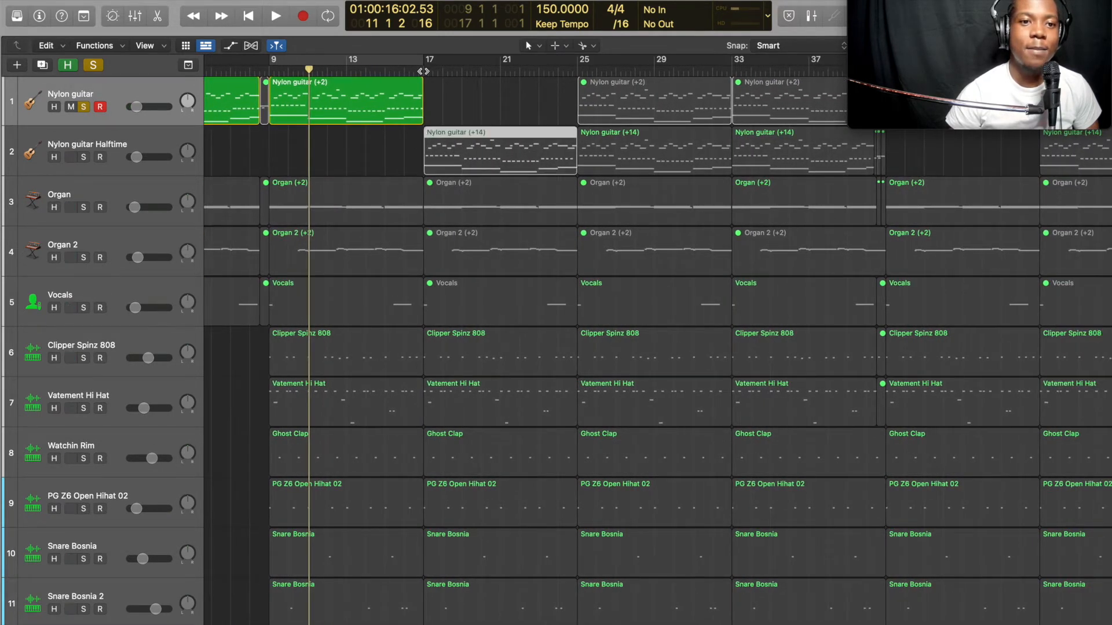
{"action": "left_click", "coordinate": [84, 156]}
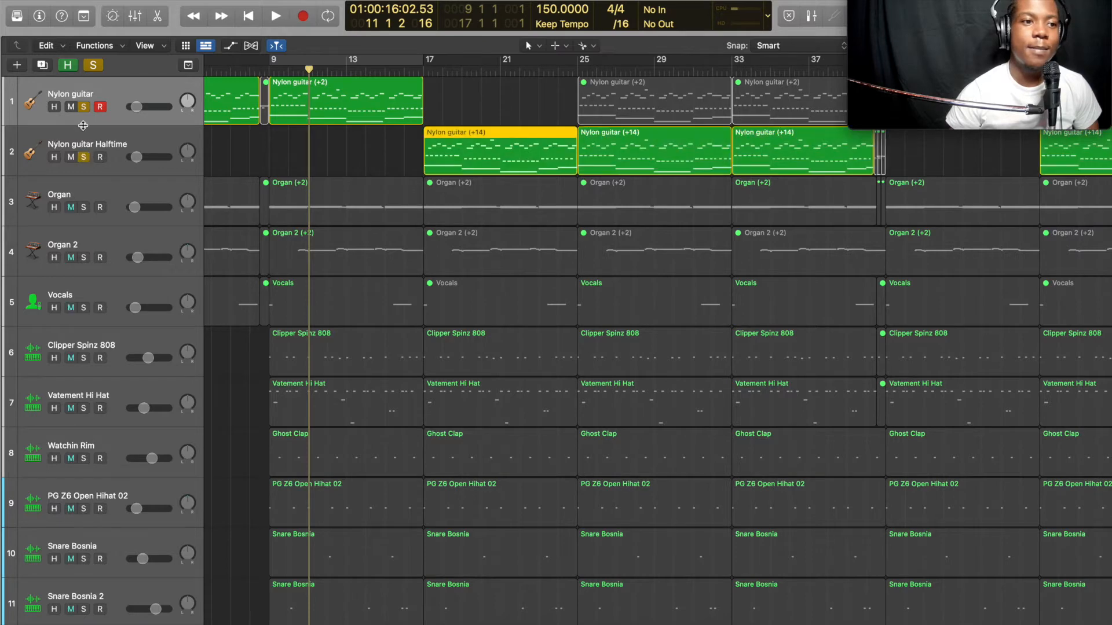
{"action": "left_click", "coordinate": [84, 107]}
{"action": "left_click", "coordinate": [423, 72]}
{"action": "key", "text": "space"}
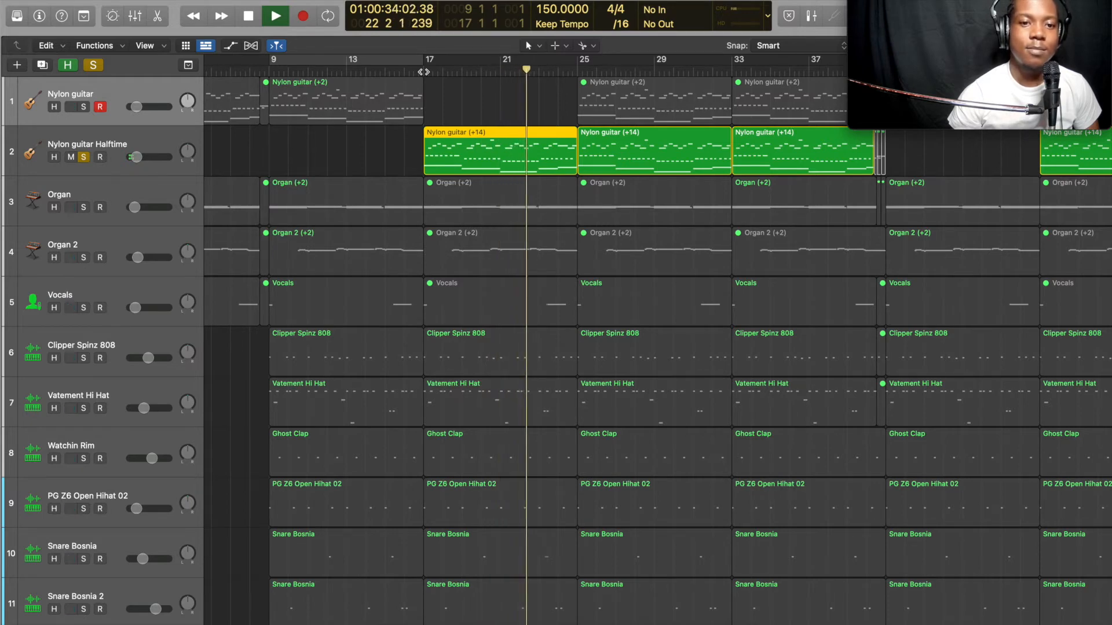
{"action": "key", "text": "space"}
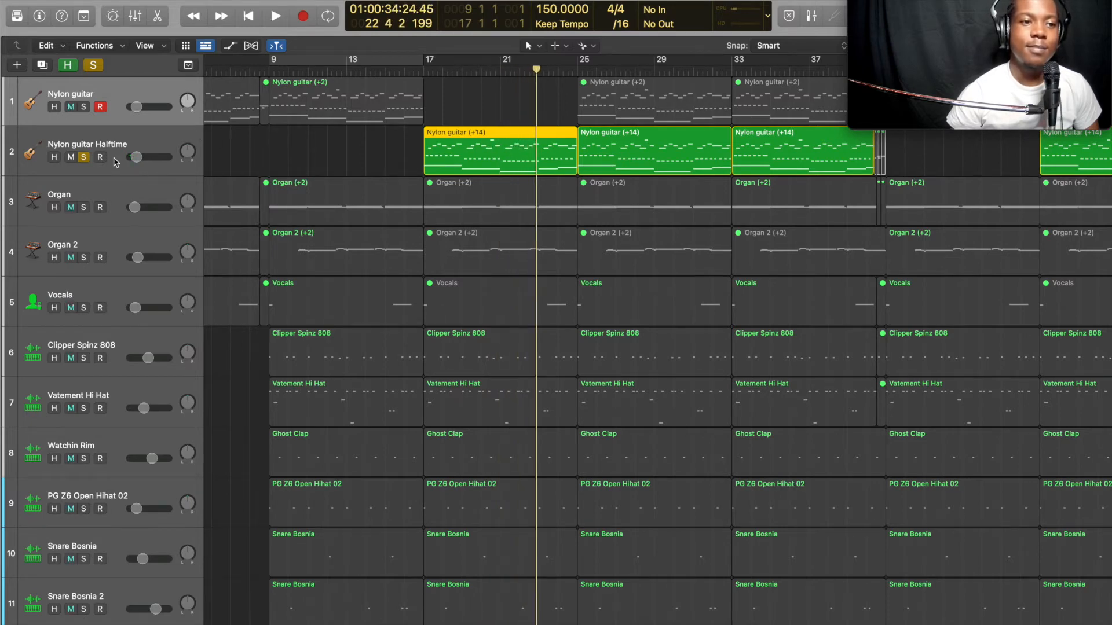
{"action": "left_click", "coordinate": [84, 158]}
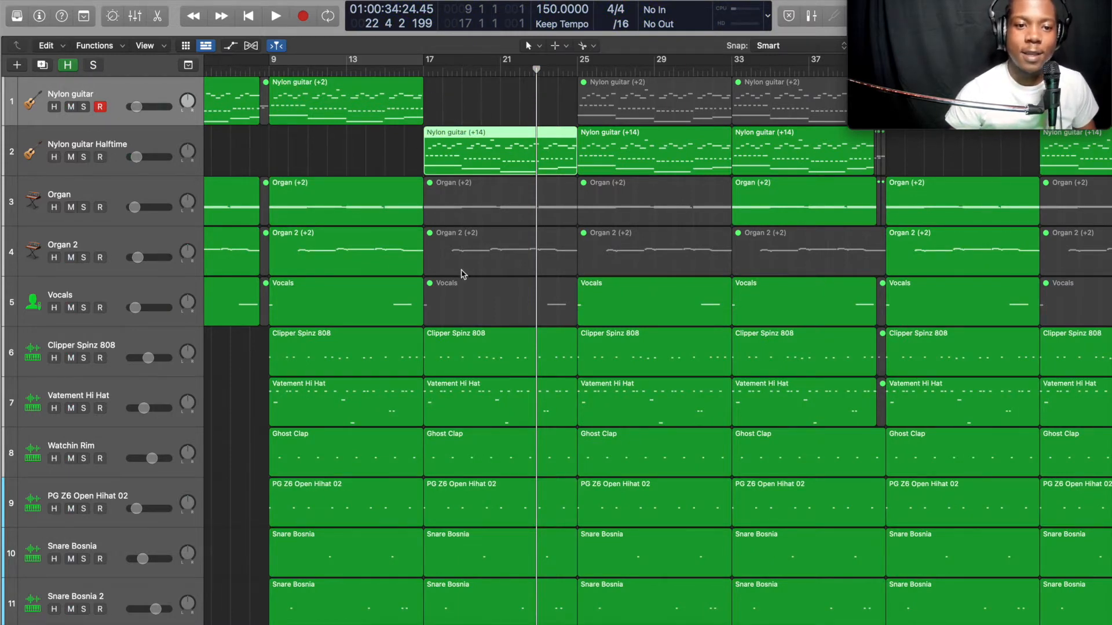
Step: Play the full arrangement from bar 13 through the halftime guitar section, stopping around bar 25
{"action": "left_click", "coordinate": [423, 71]}
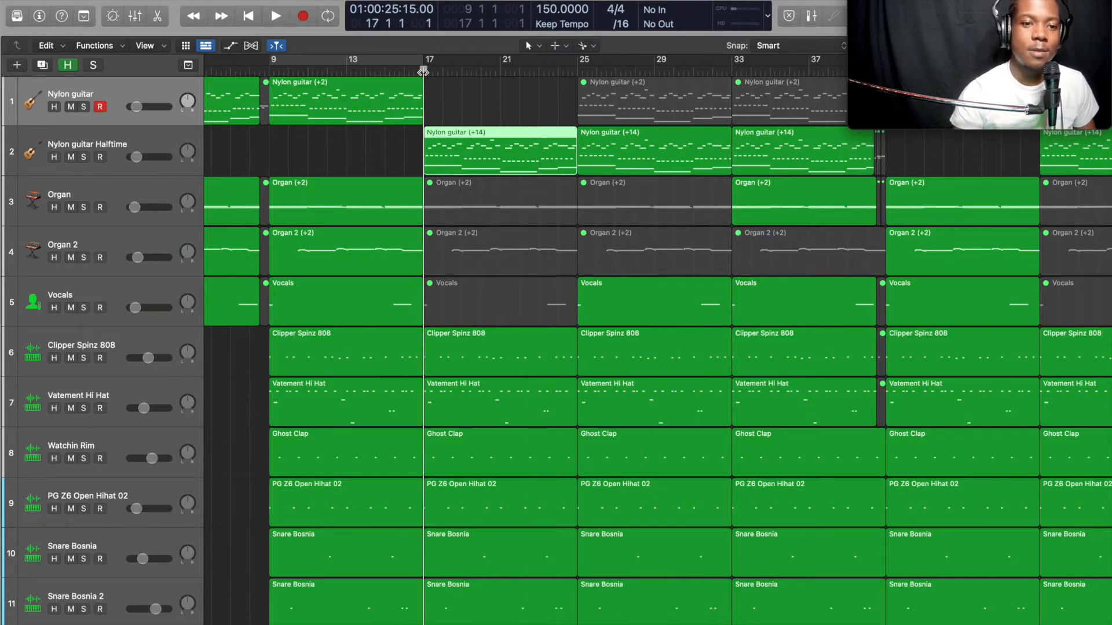
{"action": "left_click", "coordinate": [348, 70]}
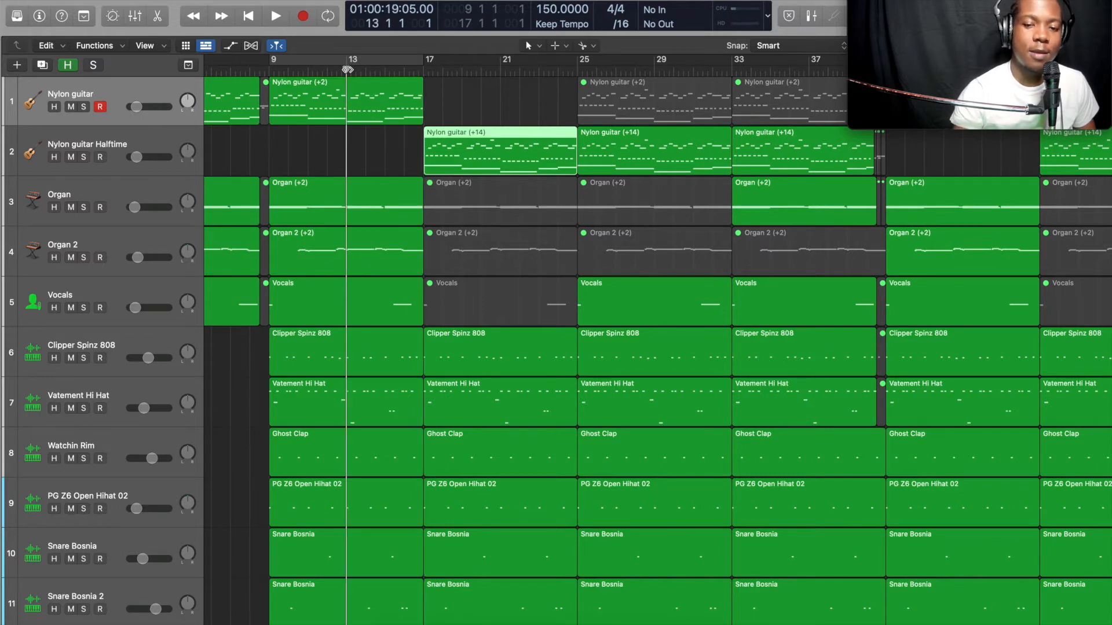
{"action": "key", "text": "space"}
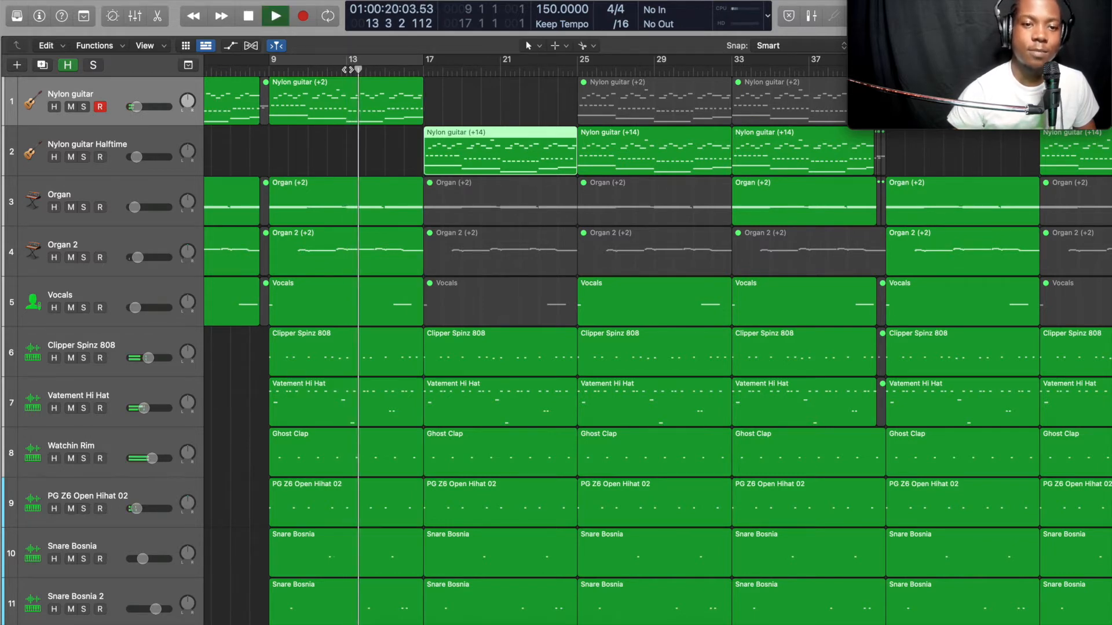
{"action": "scroll", "coordinate": [474, 110], "scroll_direction": "right", "scroll_amount": 3}
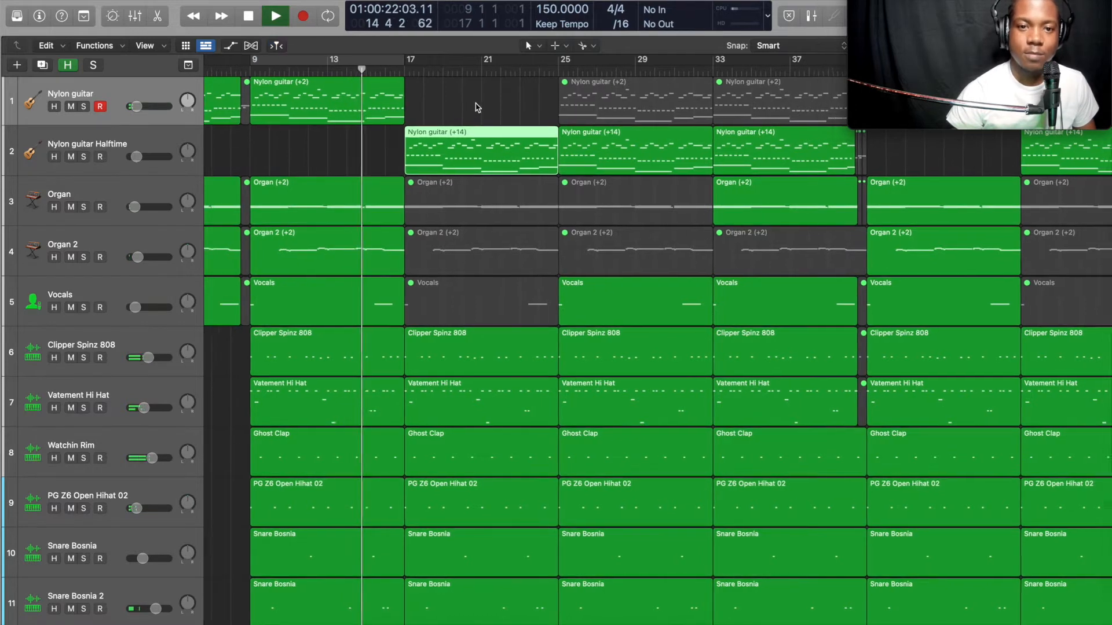
{"action": "scroll", "coordinate": [475, 107], "scroll_direction": "right", "scroll_amount": 3}
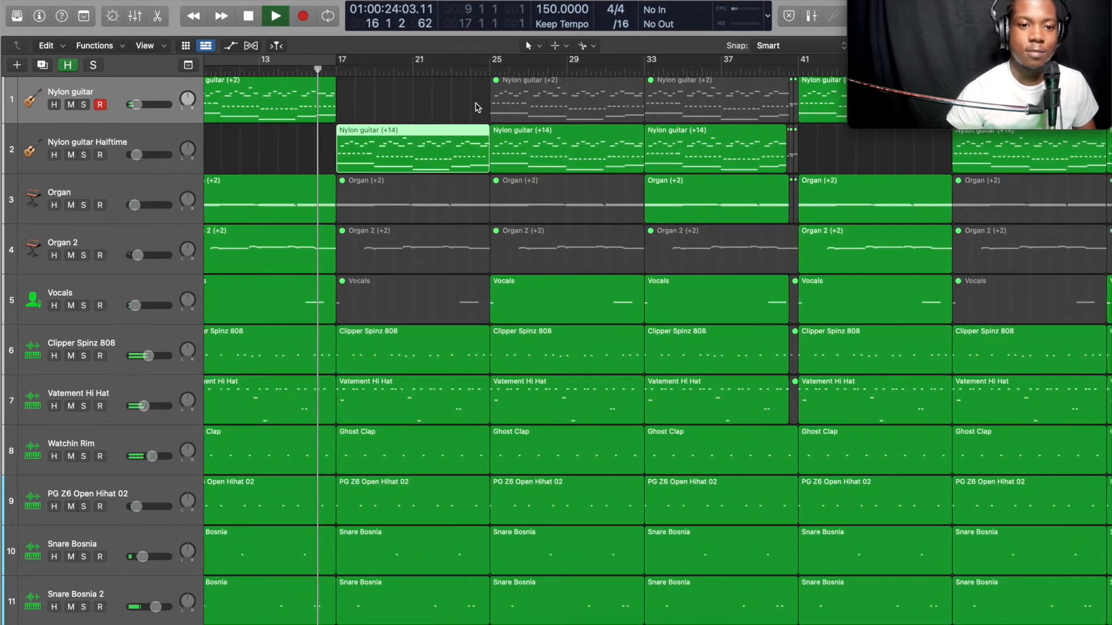
{"action": "scroll", "coordinate": [475, 107], "scroll_direction": "right", "scroll_amount": 2}
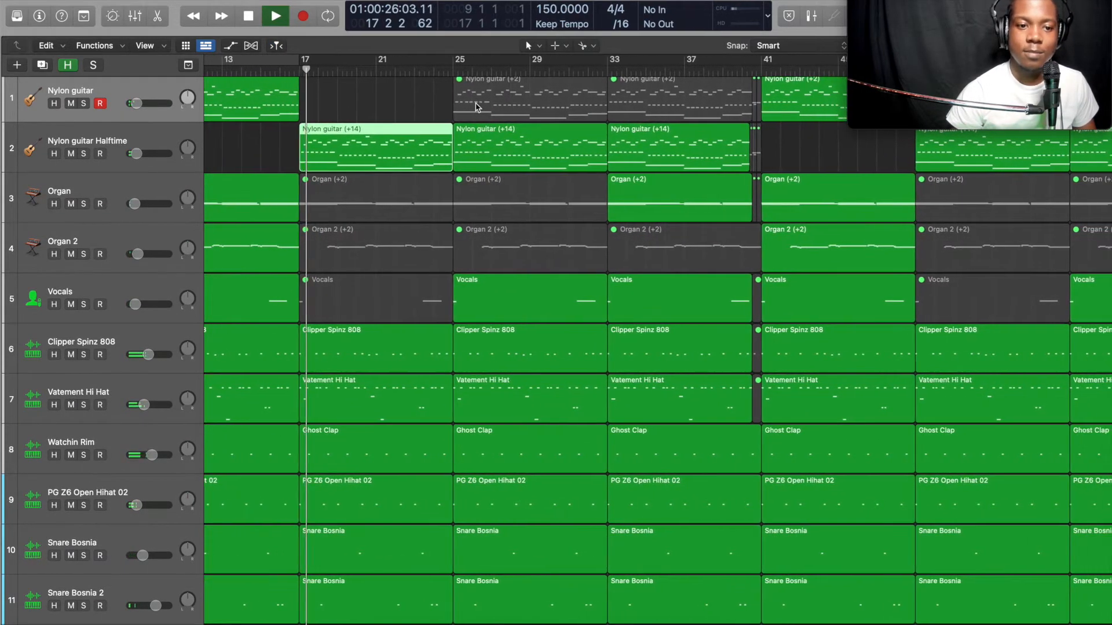
{"action": "scroll", "coordinate": [475, 107], "scroll_direction": "right", "scroll_amount": 3}
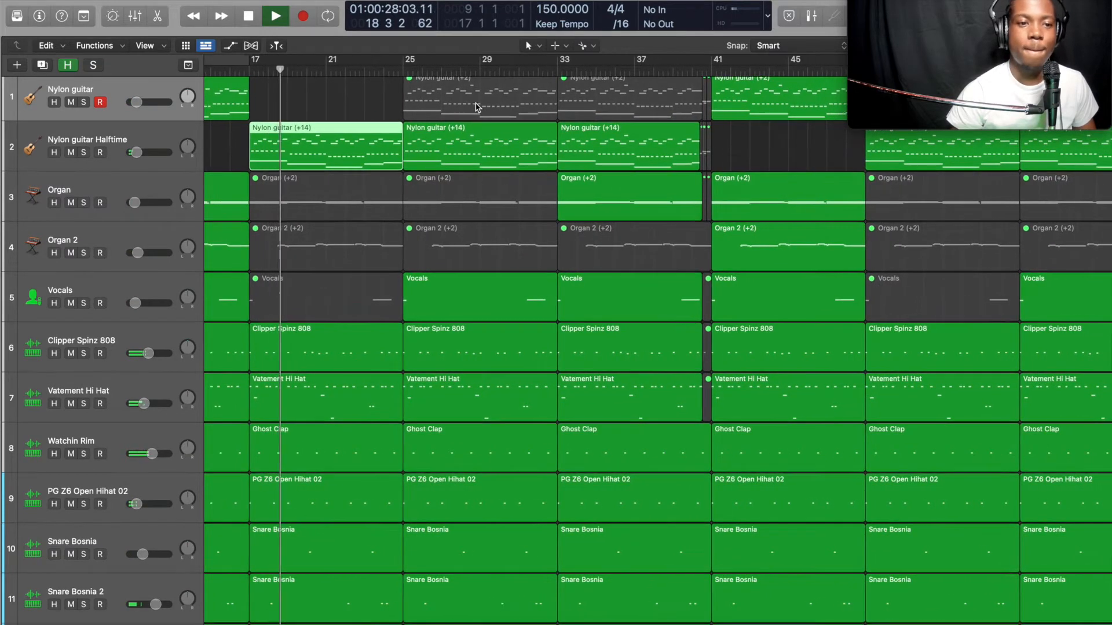
{"action": "scroll", "coordinate": [476, 108], "scroll_direction": "right", "scroll_amount": 2}
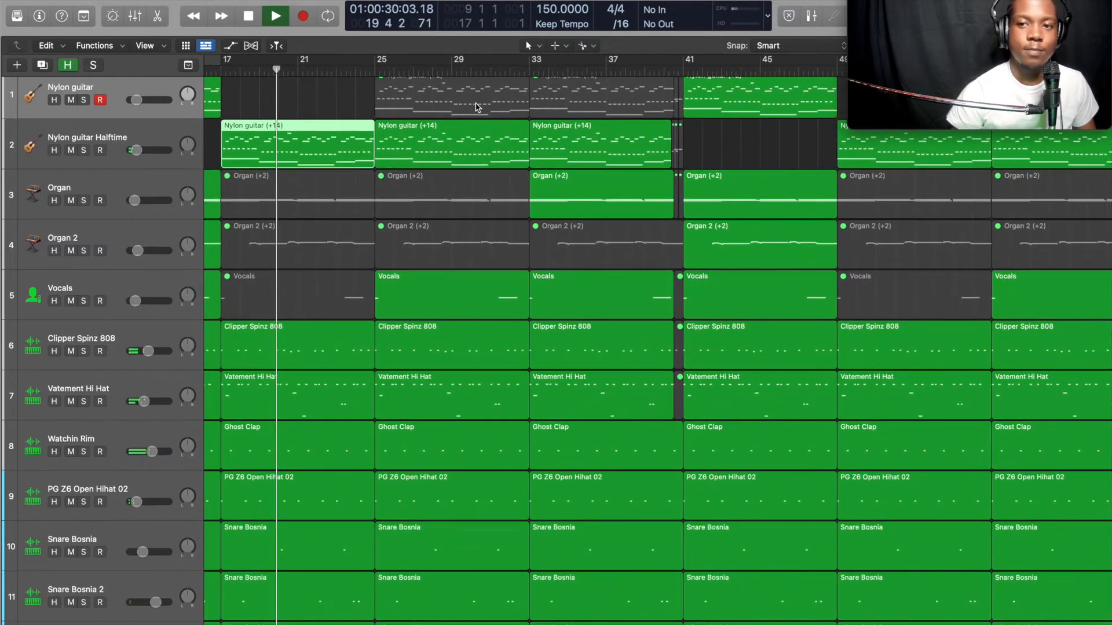
{"action": "scroll", "coordinate": [475, 107], "scroll_direction": "right", "scroll_amount": 2}
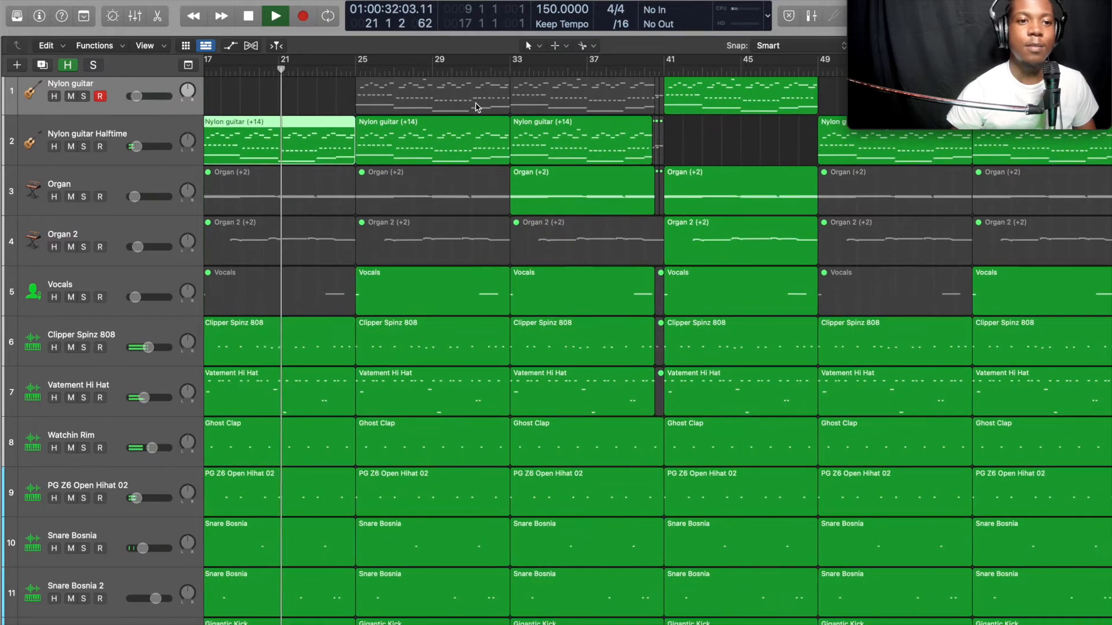
{"action": "scroll", "coordinate": [475, 107], "scroll_direction": "right", "scroll_amount": 2}
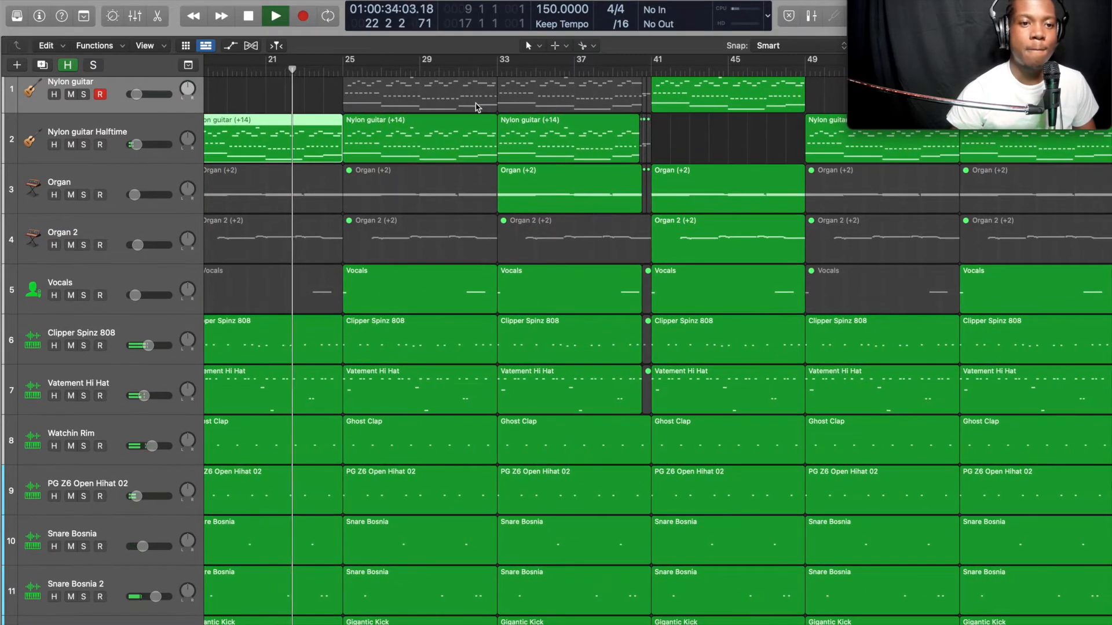
{"action": "scroll", "coordinate": [476, 108], "scroll_direction": "right", "scroll_amount": 3}
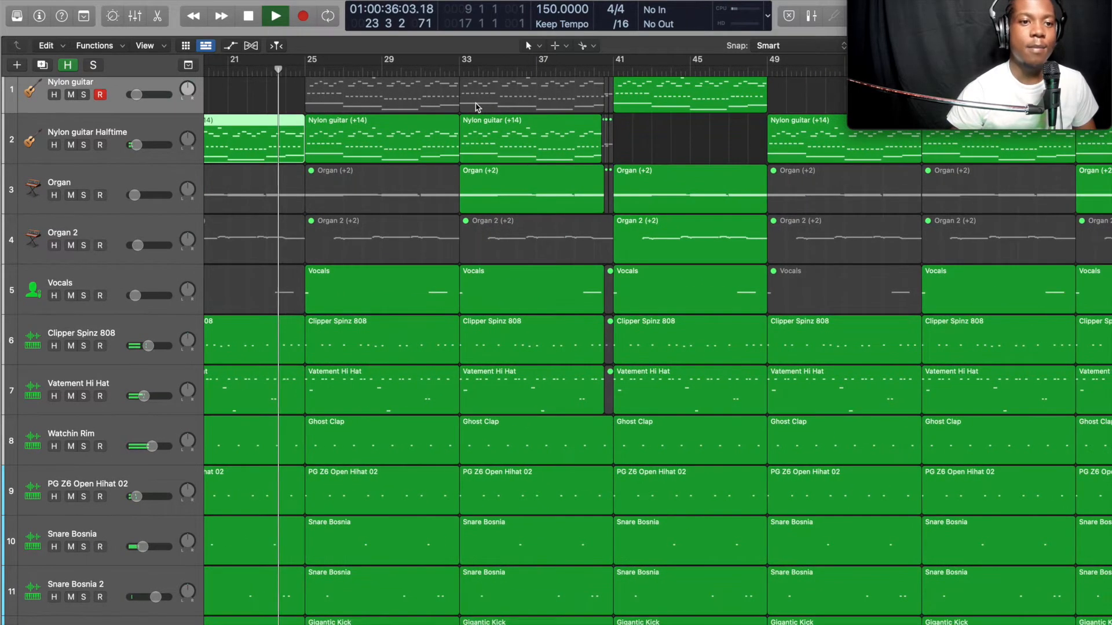
{"action": "scroll", "coordinate": [475, 107], "scroll_direction": "right", "scroll_amount": 3}
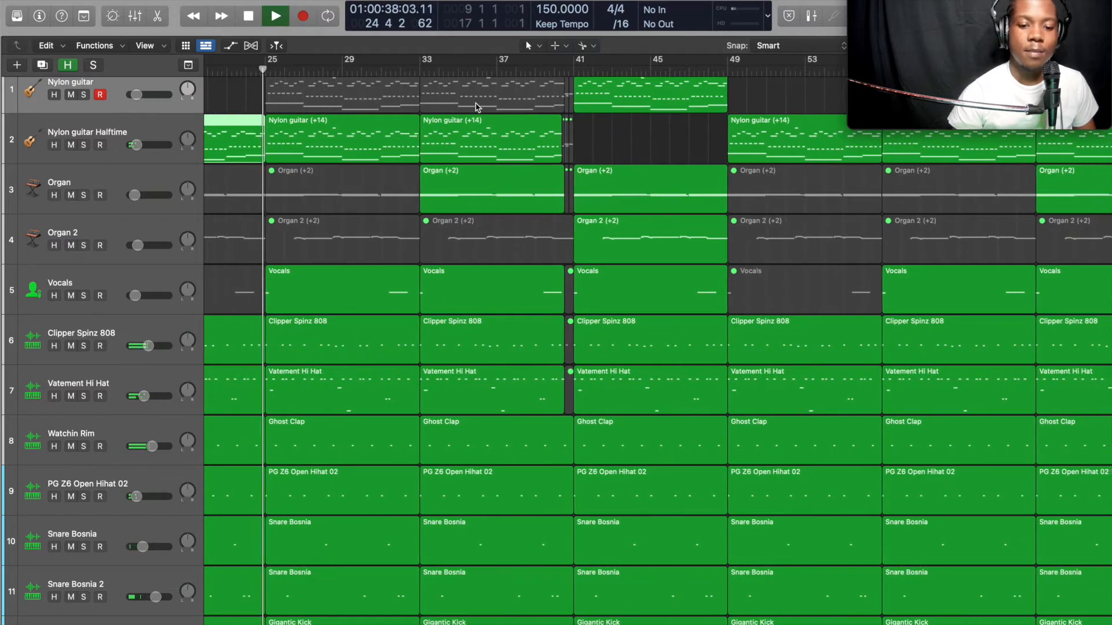
{"action": "key", "text": "space"}
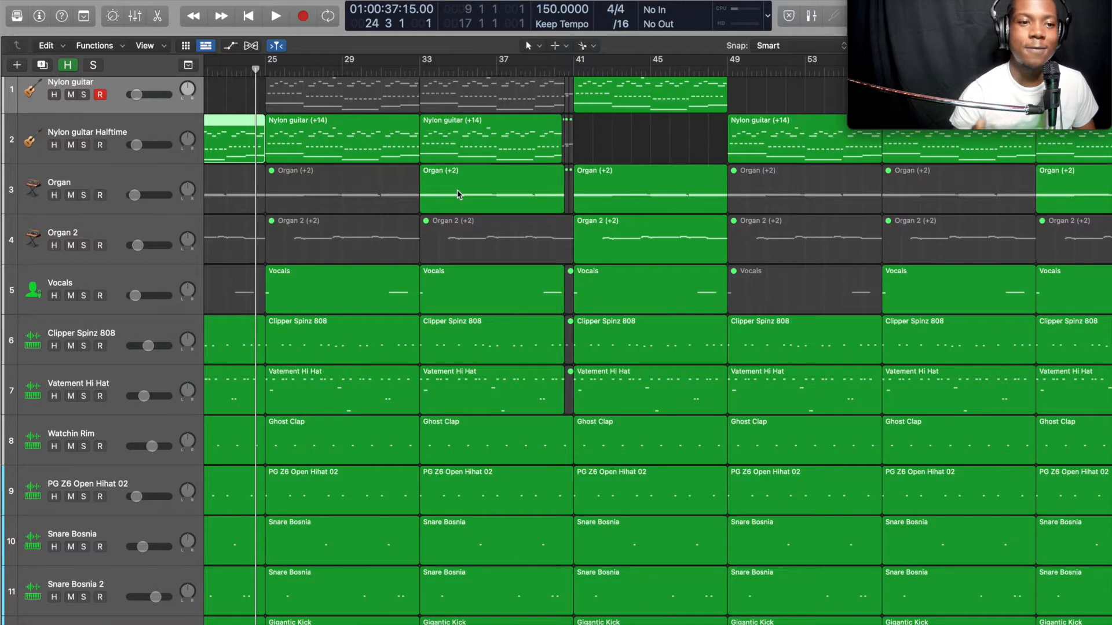
Step: Resume playback from bar 24 through the sections with vocals and organ, and stop in bar 40
{"action": "key", "text": "space"}
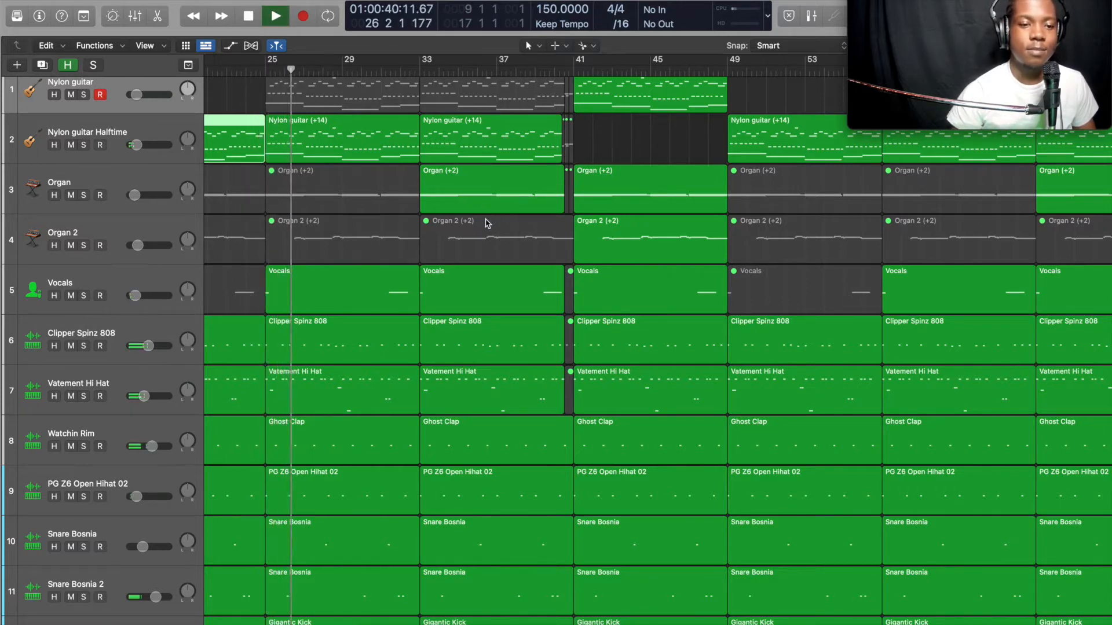
{"action": "scroll", "coordinate": [471, 247], "scroll_direction": "right", "scroll_amount": 2}
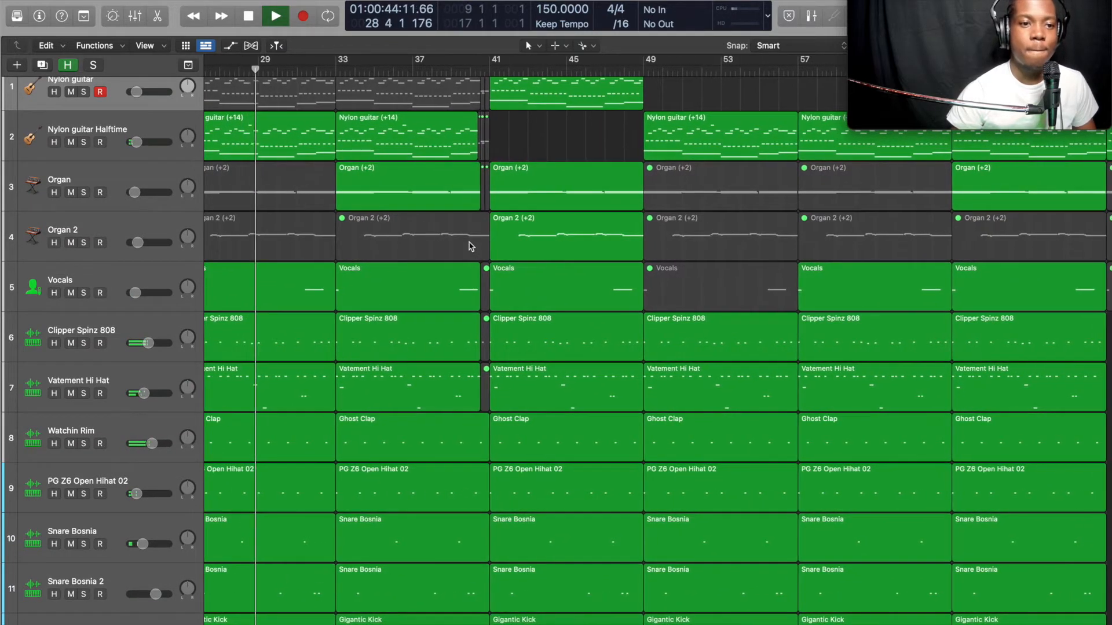
{"action": "scroll", "coordinate": [470, 247], "scroll_direction": "right", "scroll_amount": 1}
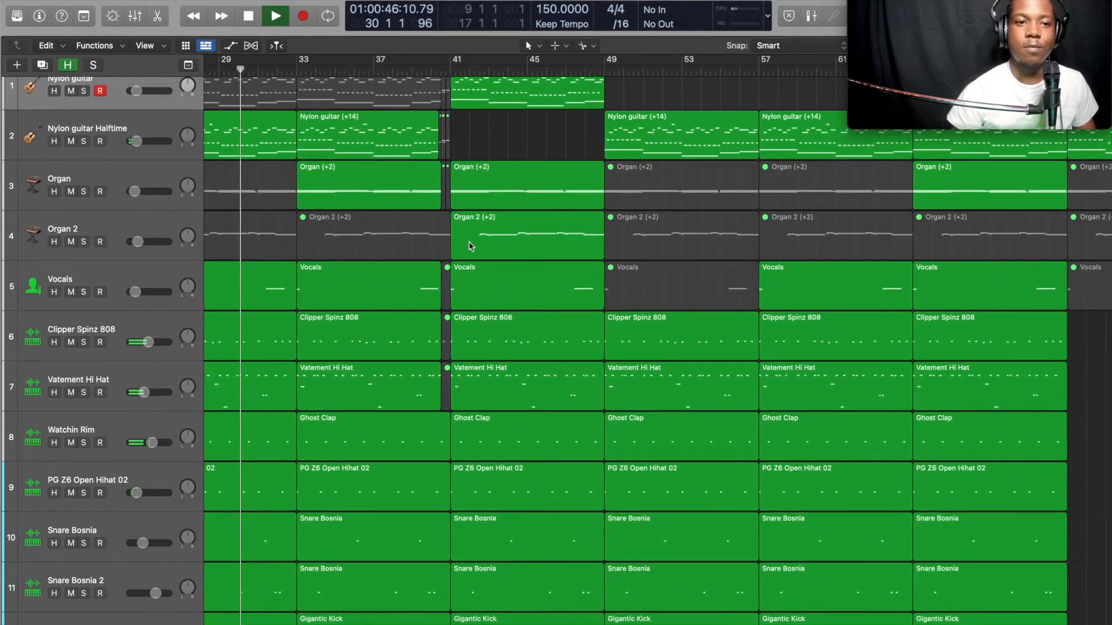
{"action": "scroll", "coordinate": [470, 246], "scroll_direction": "left", "scroll_amount": 1}
{"action": "scroll", "coordinate": [470, 247], "scroll_direction": "right", "scroll_amount": 1}
{"action": "scroll", "coordinate": [470, 247], "scroll_direction": "right", "scroll_amount": 2}
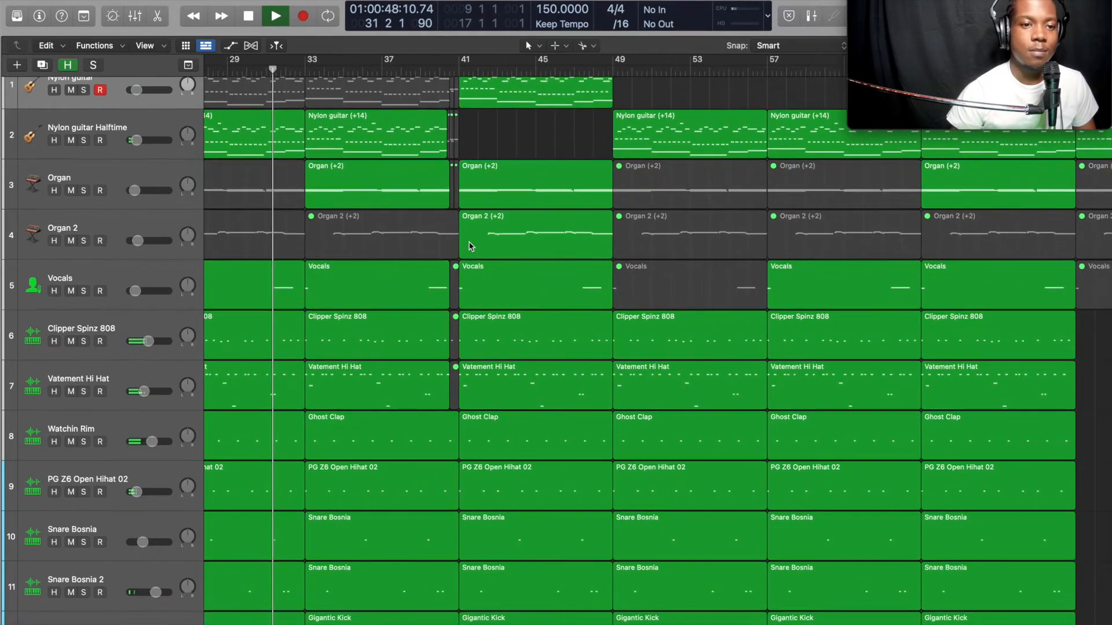
{"action": "scroll", "coordinate": [470, 246], "scroll_direction": "right", "scroll_amount": 1}
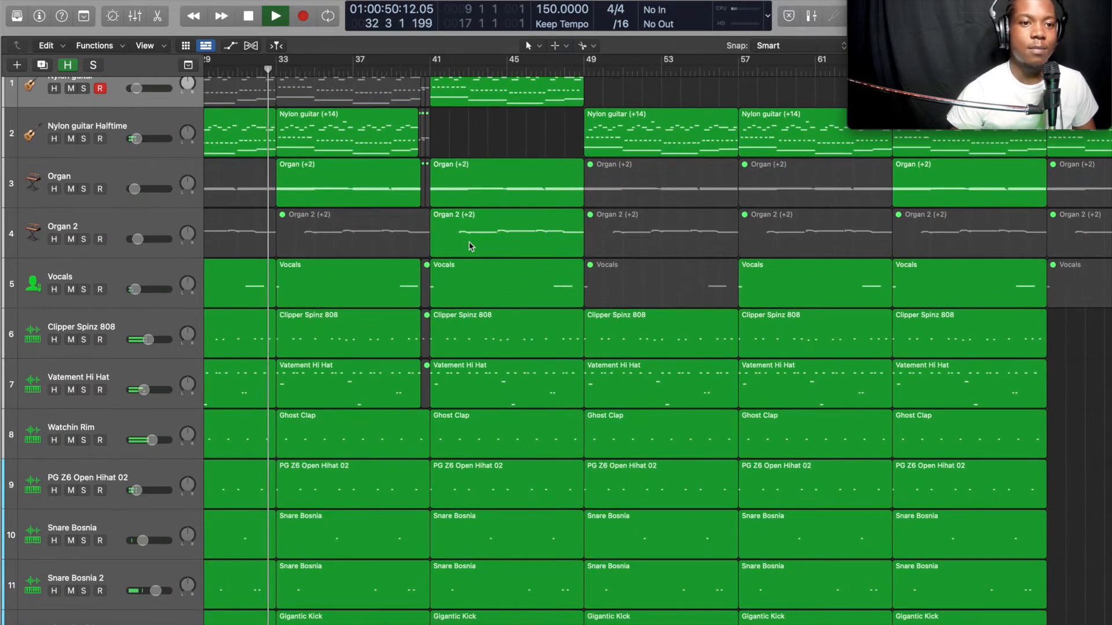
{"action": "scroll", "coordinate": [470, 247], "scroll_direction": "right", "scroll_amount": 2}
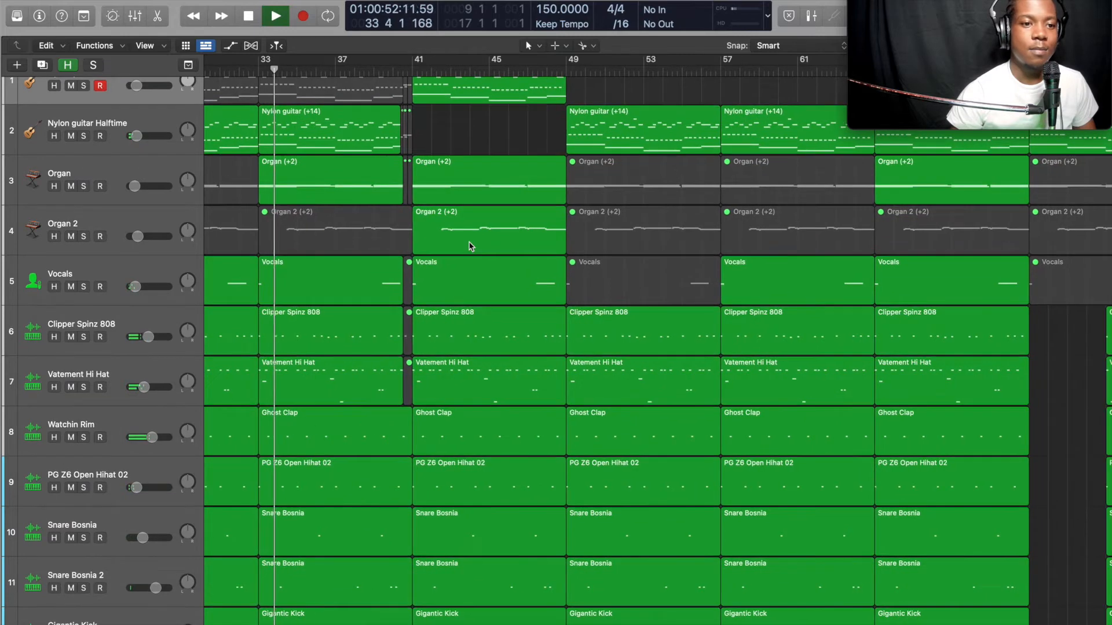
{"action": "scroll", "coordinate": [470, 247], "scroll_direction": "right", "scroll_amount": 2}
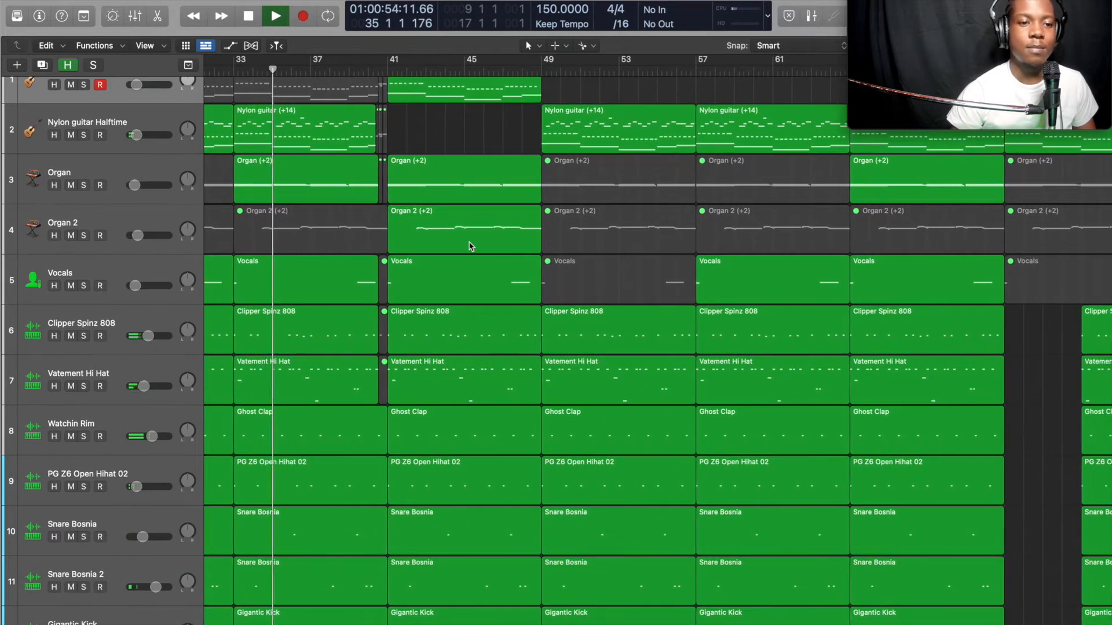
{"action": "scroll", "coordinate": [470, 246], "scroll_direction": "right", "scroll_amount": 3}
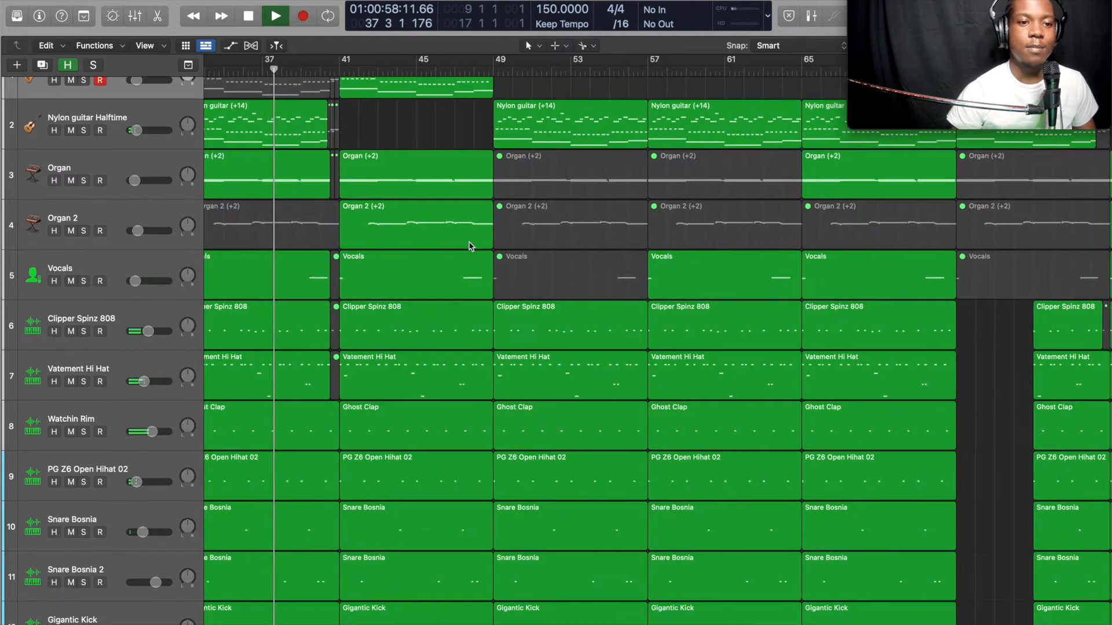
{"action": "scroll", "coordinate": [470, 247], "scroll_direction": "left", "scroll_amount": 2}
{"action": "scroll", "coordinate": [471, 247], "scroll_direction": "left", "scroll_amount": 2}
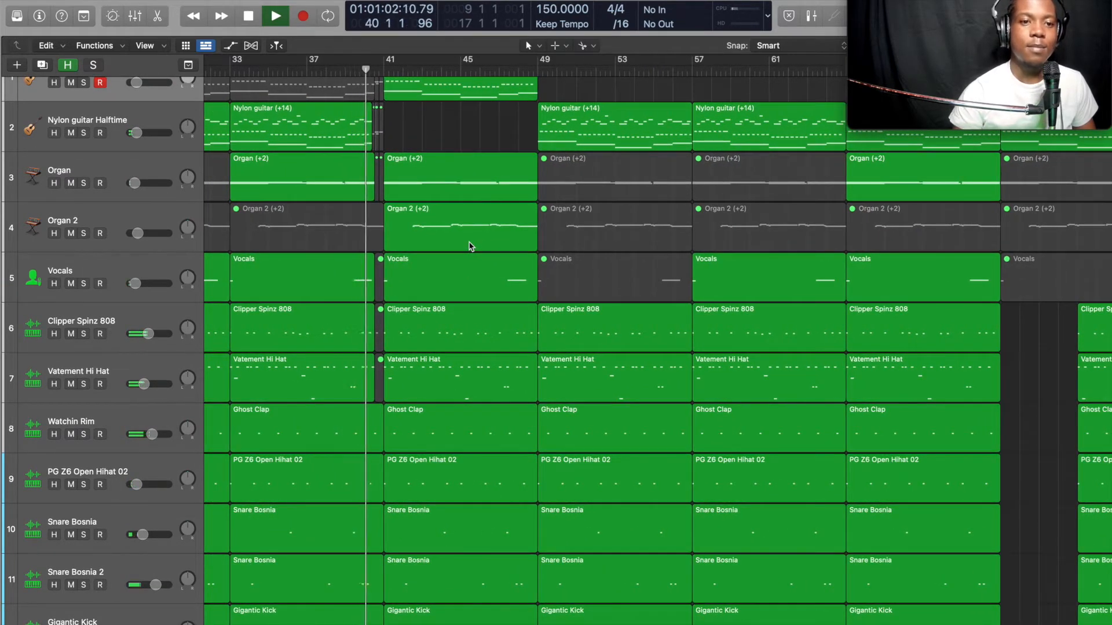
{"action": "key", "text": "space"}
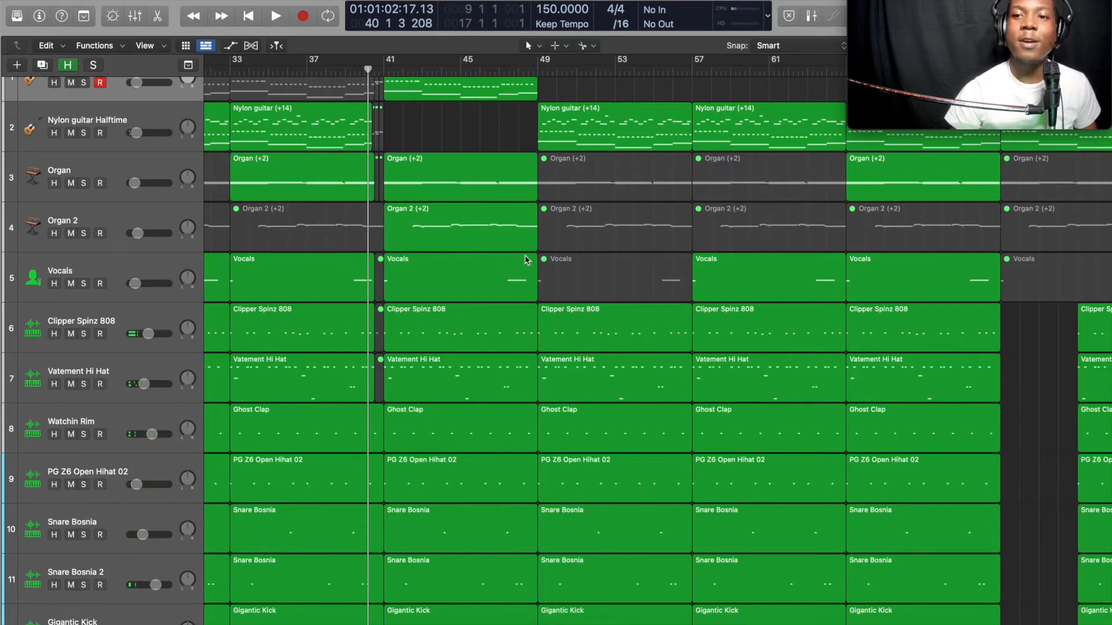
Step: Look back over the sections from bar 25 and examine the muted region pieces before bar 41 across the instrument and drum tracks
{"action": "scroll", "coordinate": [517, 255], "scroll_direction": "left", "scroll_amount": 15}
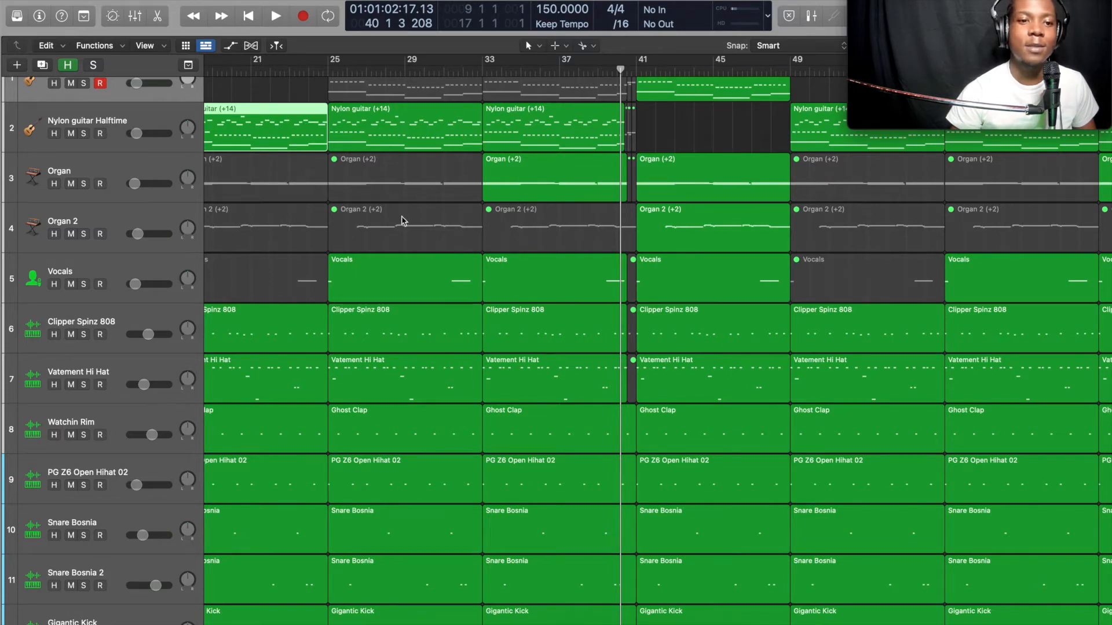
{"action": "scroll", "coordinate": [400, 226], "scroll_direction": "left", "scroll_amount": 1}
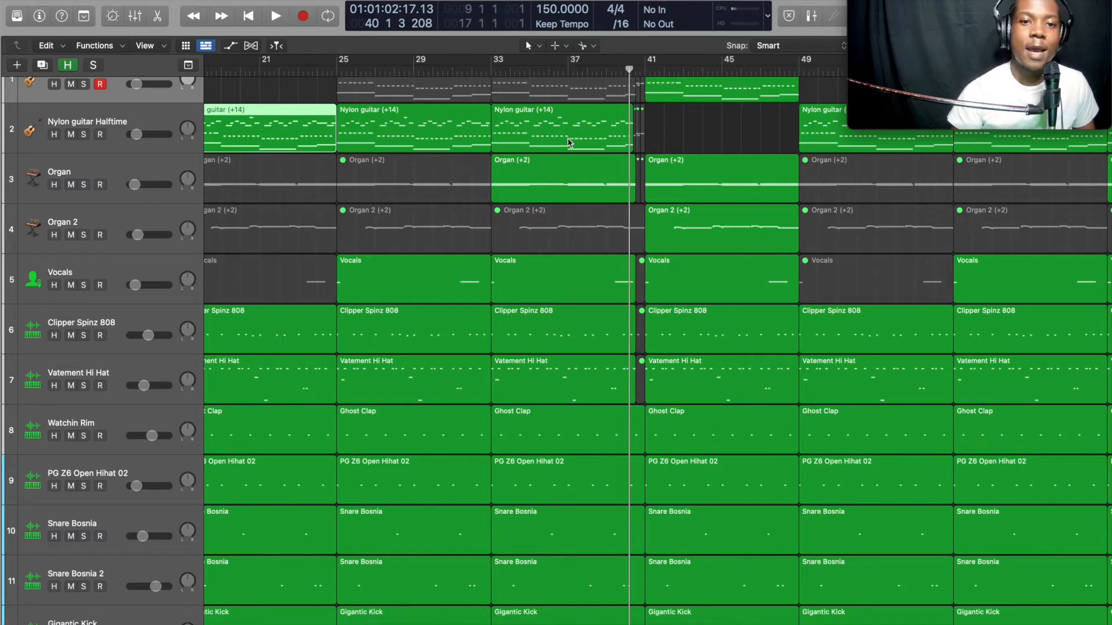
{"action": "scroll", "coordinate": [639, 136], "scroll_direction": "up", "scroll_amount": 5}
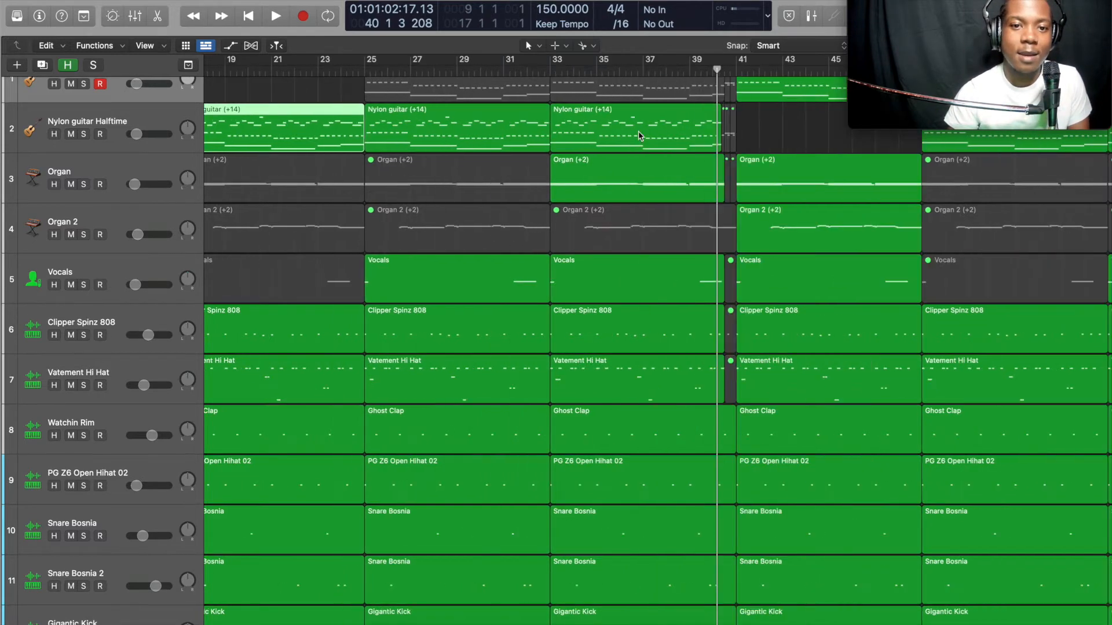
{"action": "scroll", "coordinate": [640, 136], "scroll_direction": "right", "scroll_amount": 4}
{"action": "scroll", "coordinate": [640, 136], "scroll_direction": "right", "scroll_amount": 8}
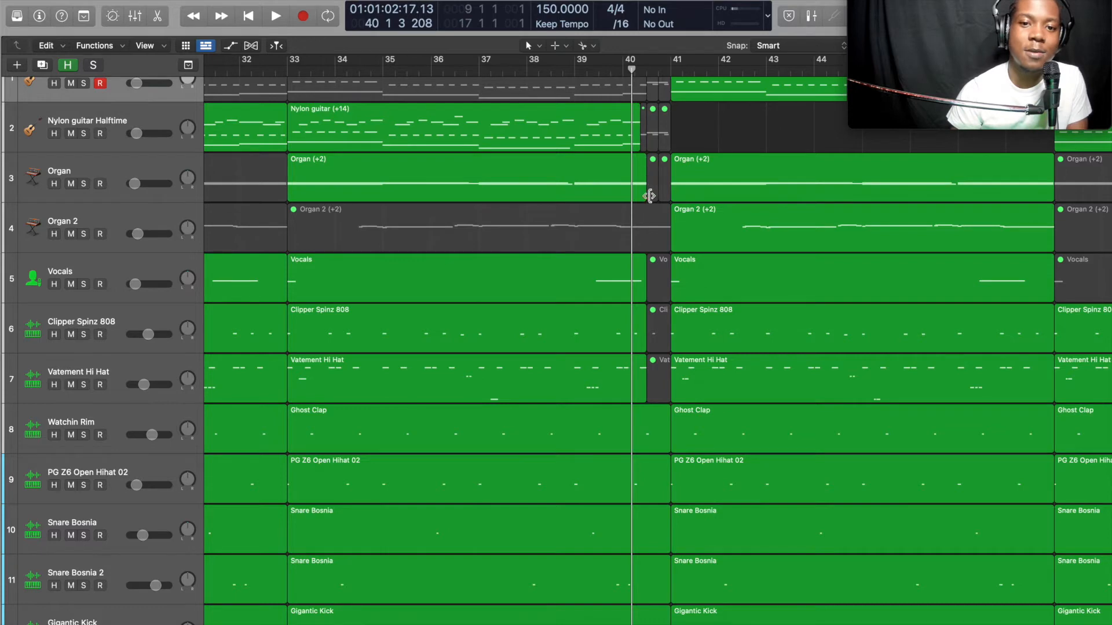
{"action": "scroll", "coordinate": [656, 317], "scroll_direction": "down", "scroll_amount": 2}
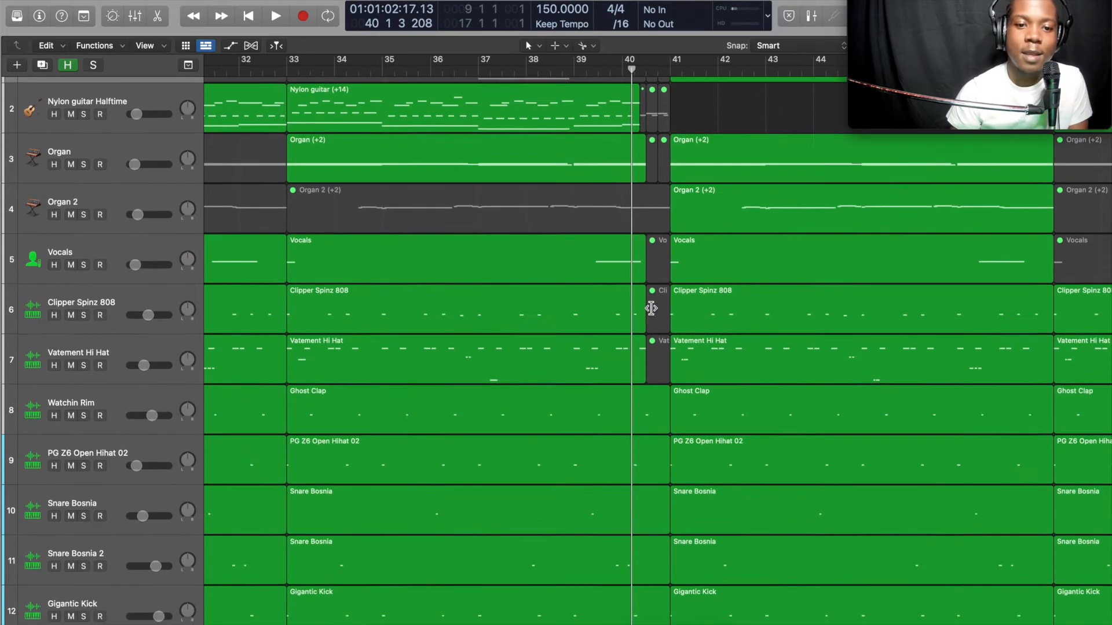
{"action": "scroll", "coordinate": [652, 417], "scroll_direction": "down", "scroll_amount": 2}
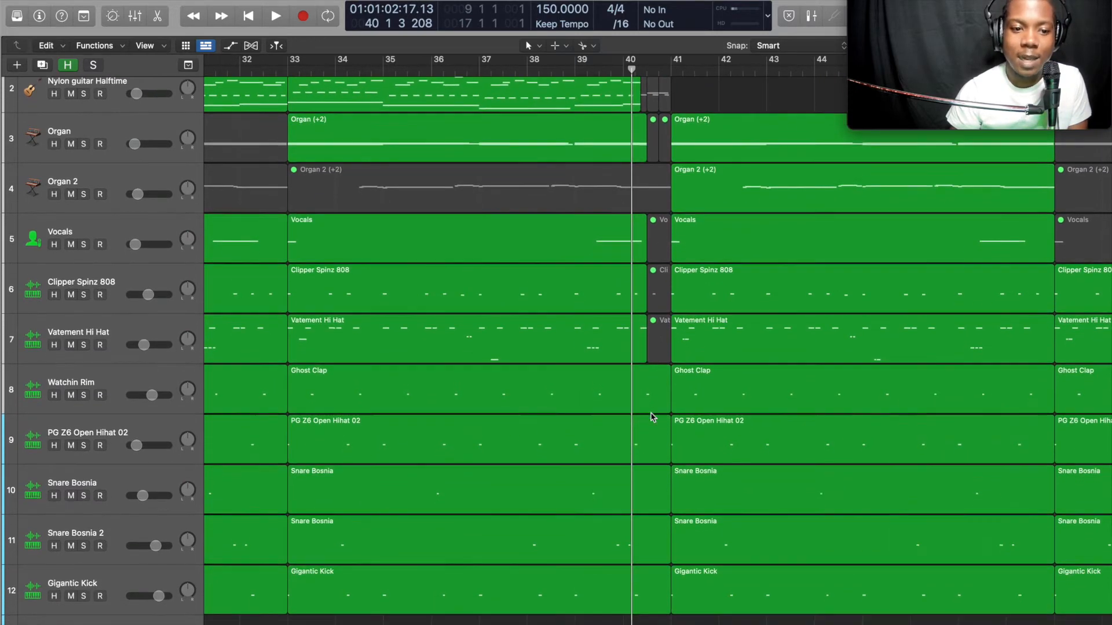
{"action": "scroll", "coordinate": [653, 458], "scroll_direction": "down", "scroll_amount": 1}
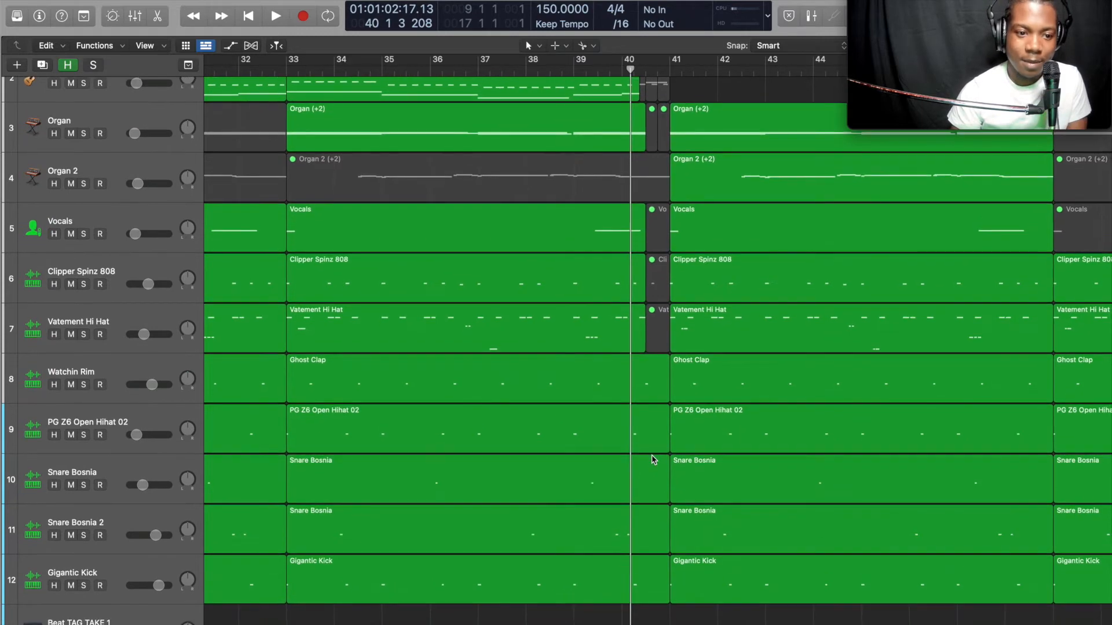
Step: Solo the Watchin Rim track and play its Ghost Clap region across the cutout in bar 40
{"action": "scroll", "coordinate": [653, 456], "scroll_direction": "up", "scroll_amount": 1}
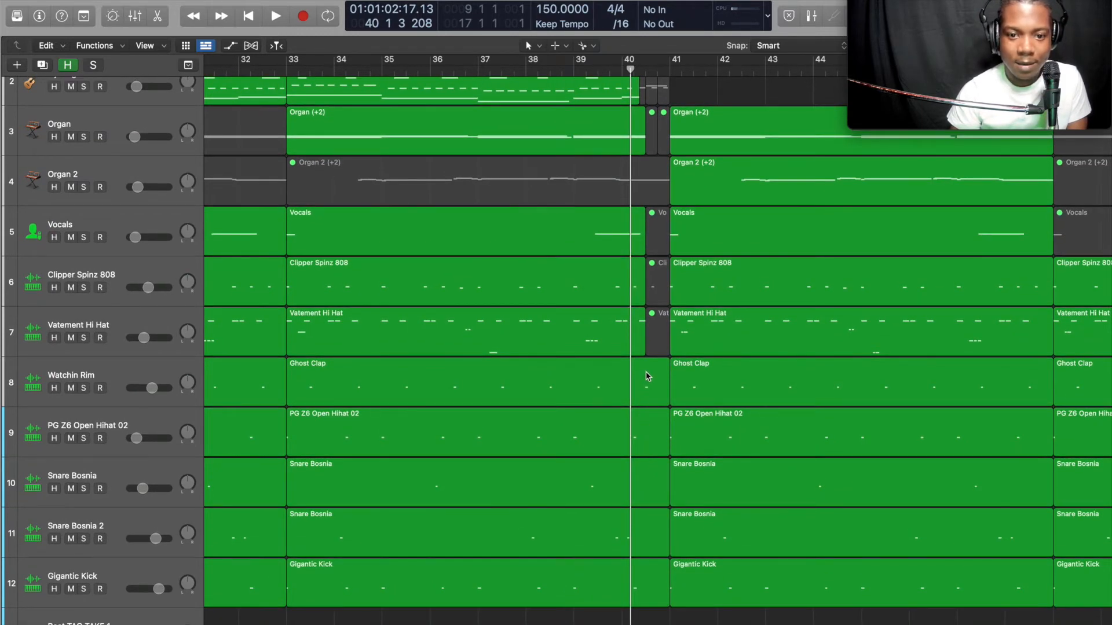
{"action": "scroll", "coordinate": [649, 377], "scroll_direction": "up", "scroll_amount": 5}
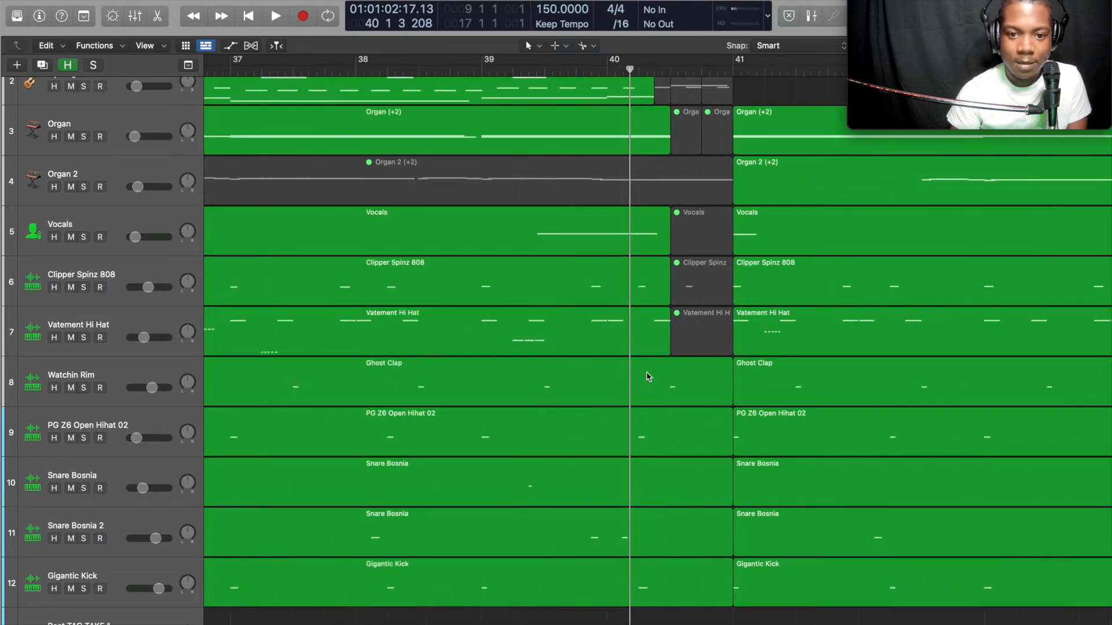
{"action": "scroll", "coordinate": [653, 377], "scroll_direction": "up", "scroll_amount": 1}
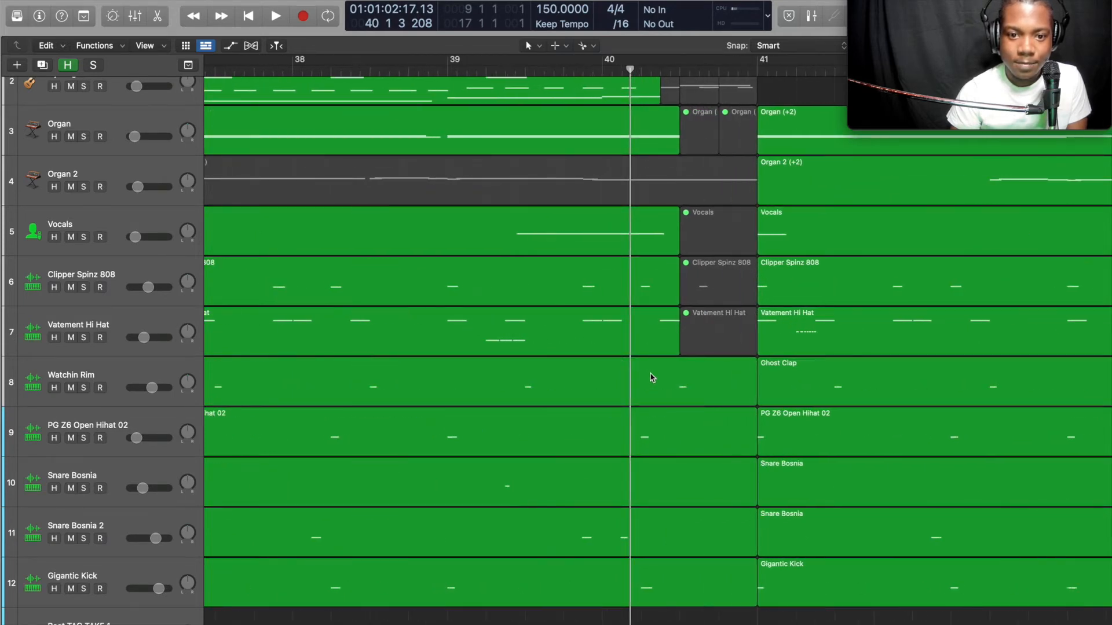
{"action": "scroll", "coordinate": [653, 377], "scroll_direction": "up", "scroll_amount": 4}
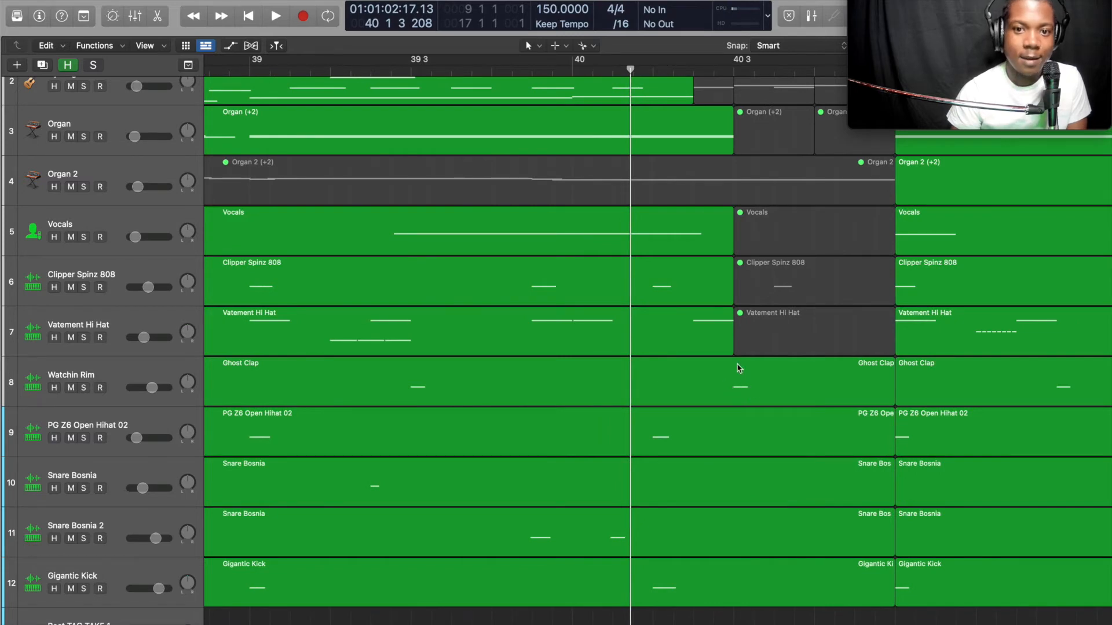
{"action": "left_click", "coordinate": [84, 388]}
{"action": "key", "text": "space"}
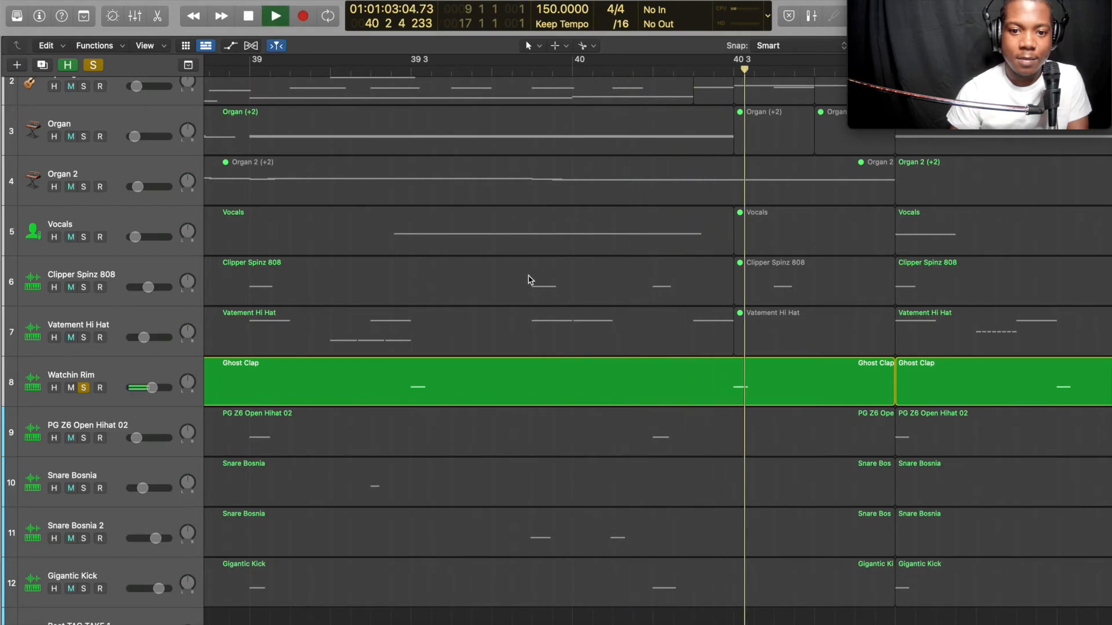
Step: Stop playback, take the Watchin Rim track out of solo and review the muted region pieces before bar 41
{"action": "key", "text": "space"}
{"action": "left_click", "coordinate": [84, 390]}
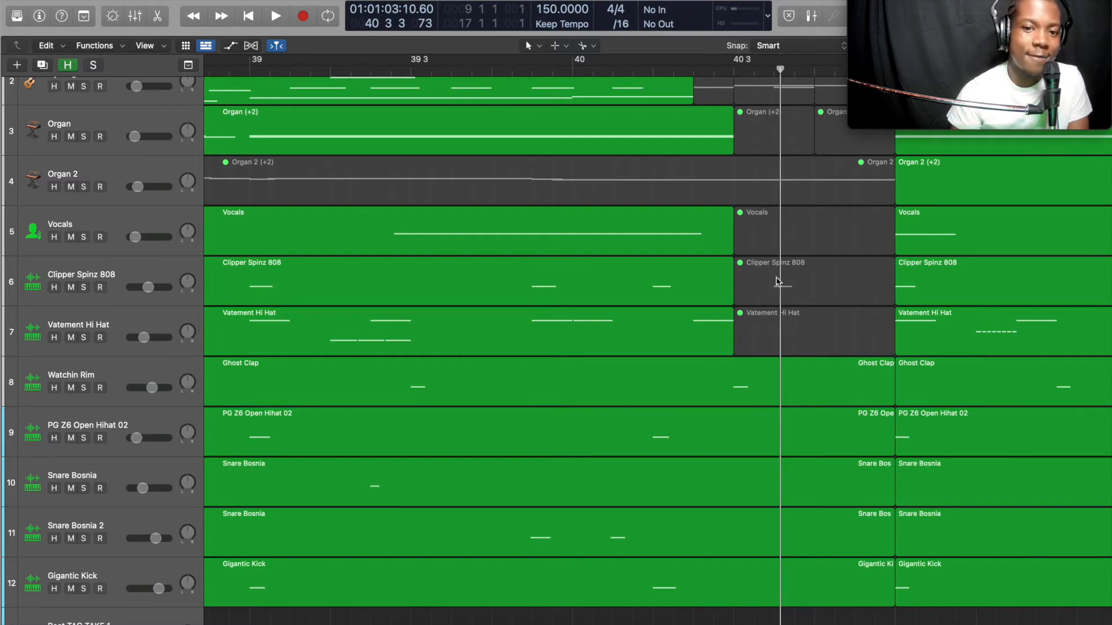
{"action": "scroll", "coordinate": [793, 306], "scroll_direction": "up", "scroll_amount": 3}
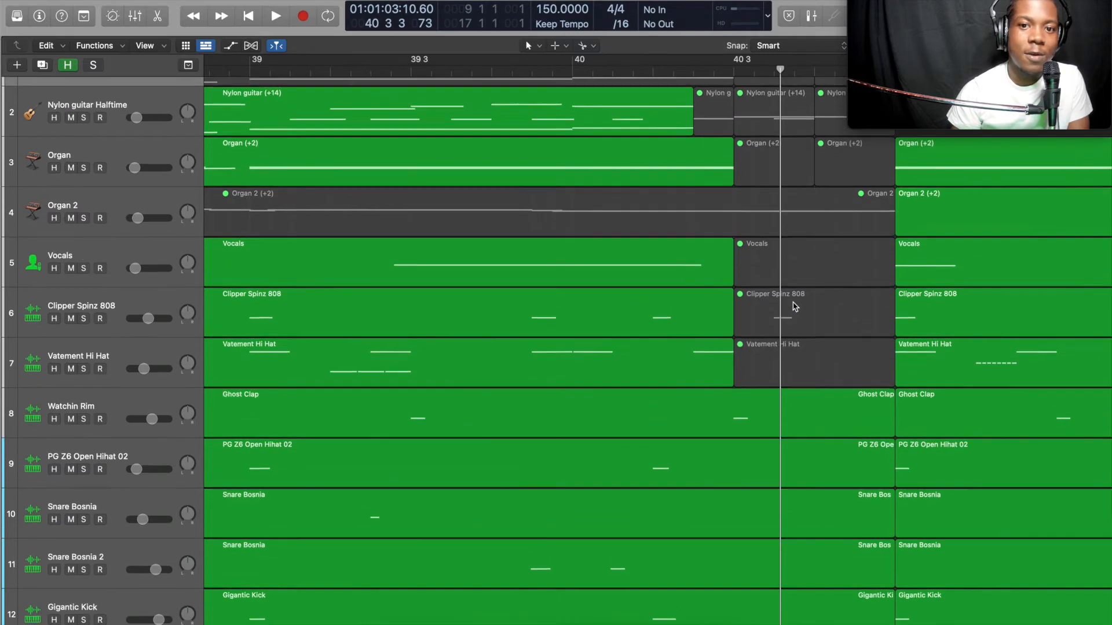
{"action": "scroll", "coordinate": [794, 306], "scroll_direction": "right", "scroll_amount": 5}
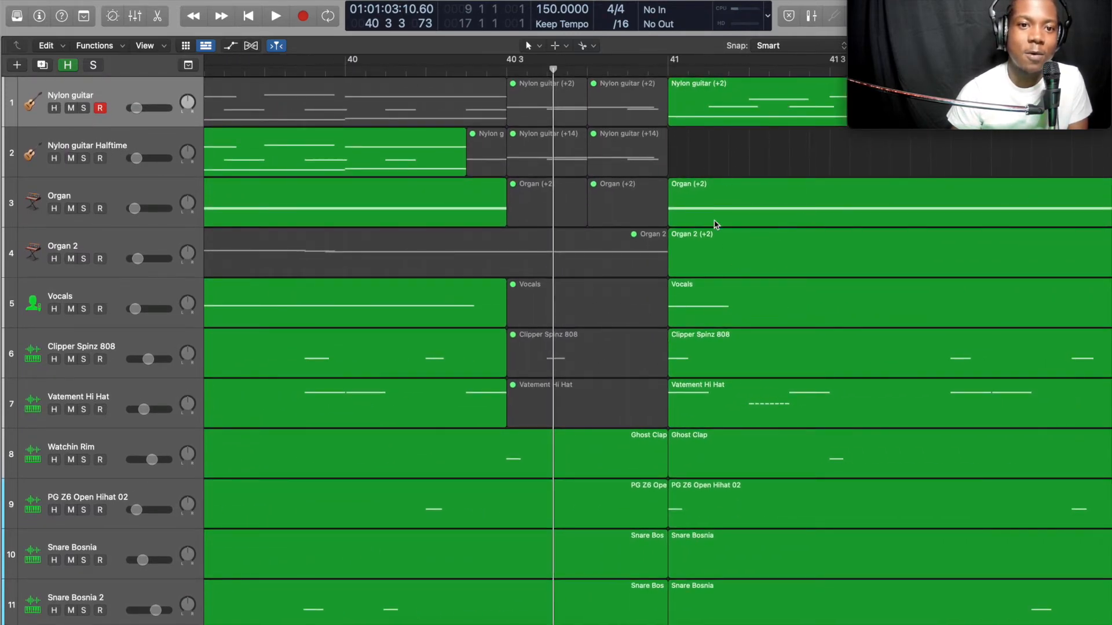
{"action": "scroll", "coordinate": [612, 295], "scroll_direction": "left", "scroll_amount": 7}
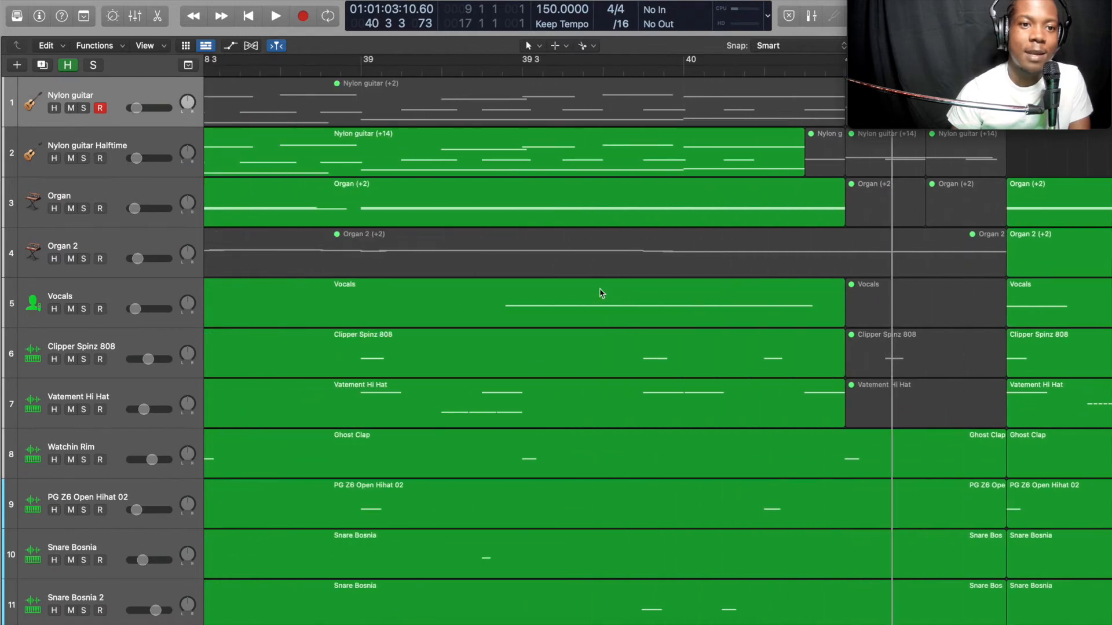
Step: Play the full arrangement from bar 38 through the dropout into the bar 41 section, stopping in bar 48
{"action": "scroll", "coordinate": [340, 81], "scroll_direction": "left", "scroll_amount": 8}
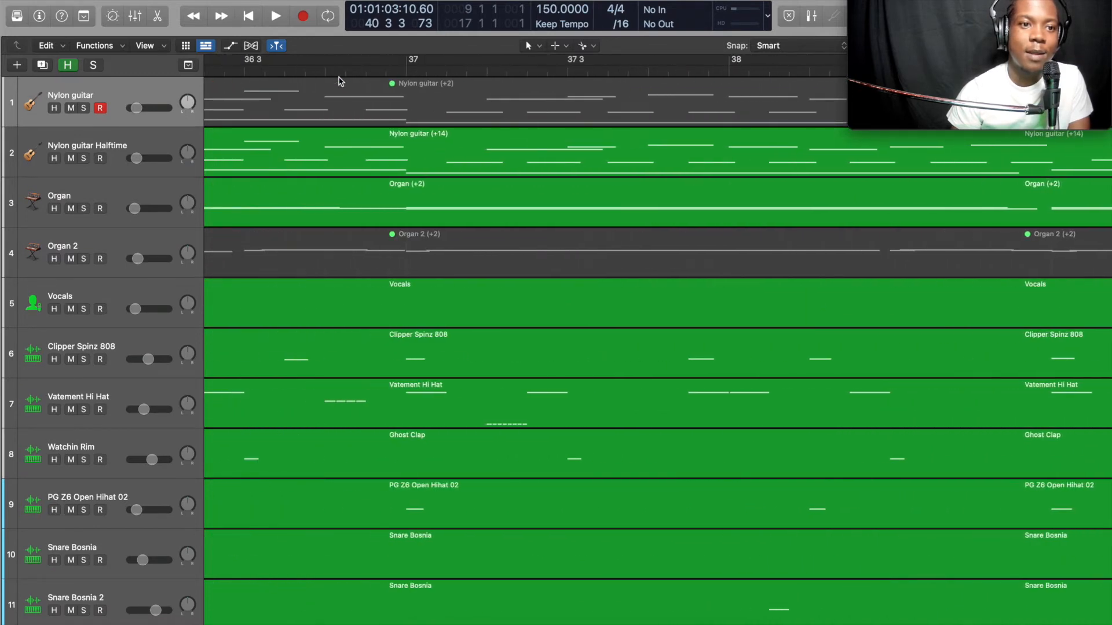
{"action": "left_click", "coordinate": [450, 72]}
{"action": "key", "text": "super+Left"}
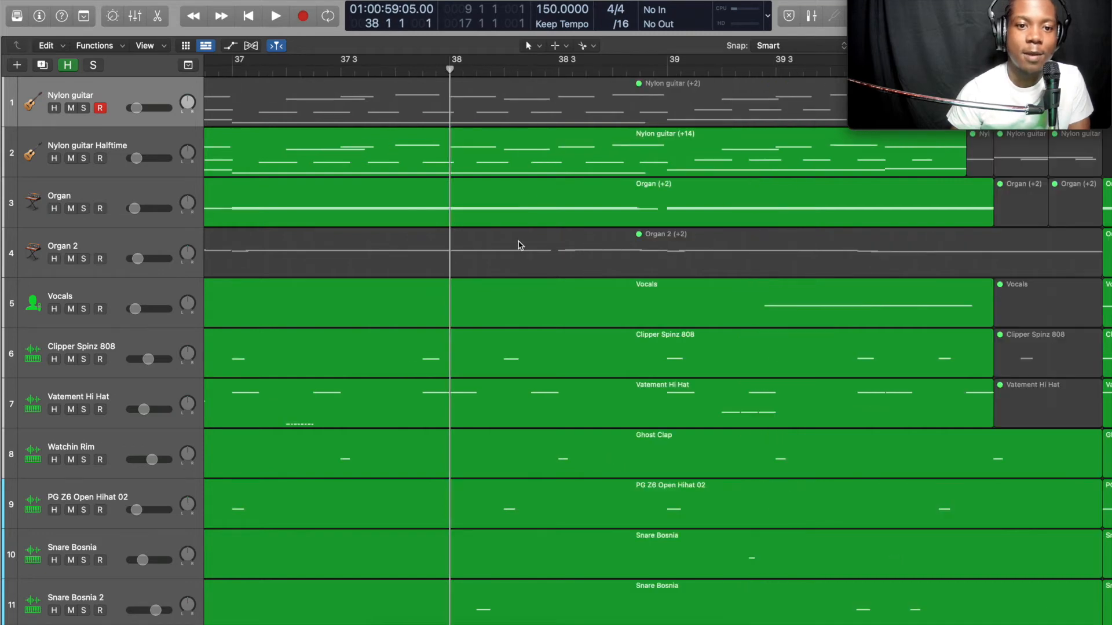
{"action": "key", "text": "super+Left"}
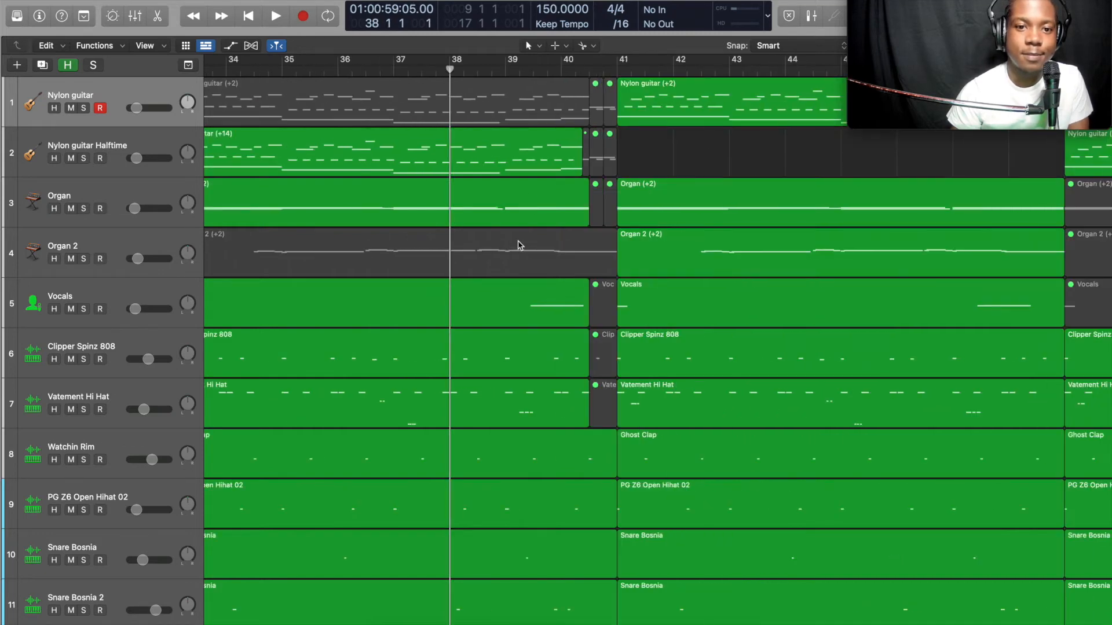
{"action": "key", "text": "space"}
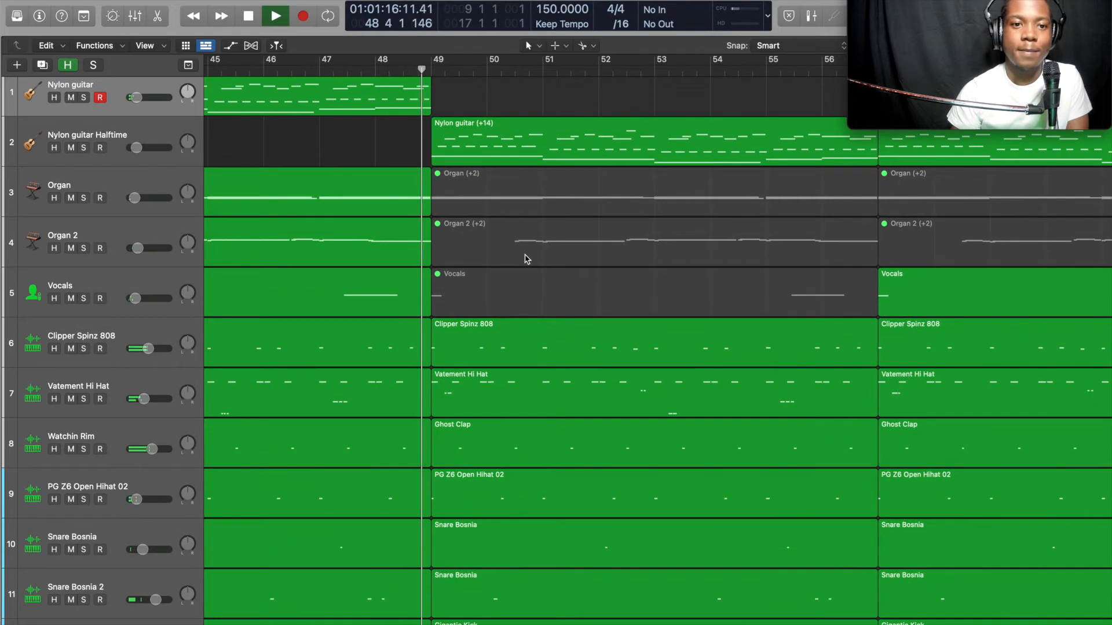
{"action": "key", "text": "space"}
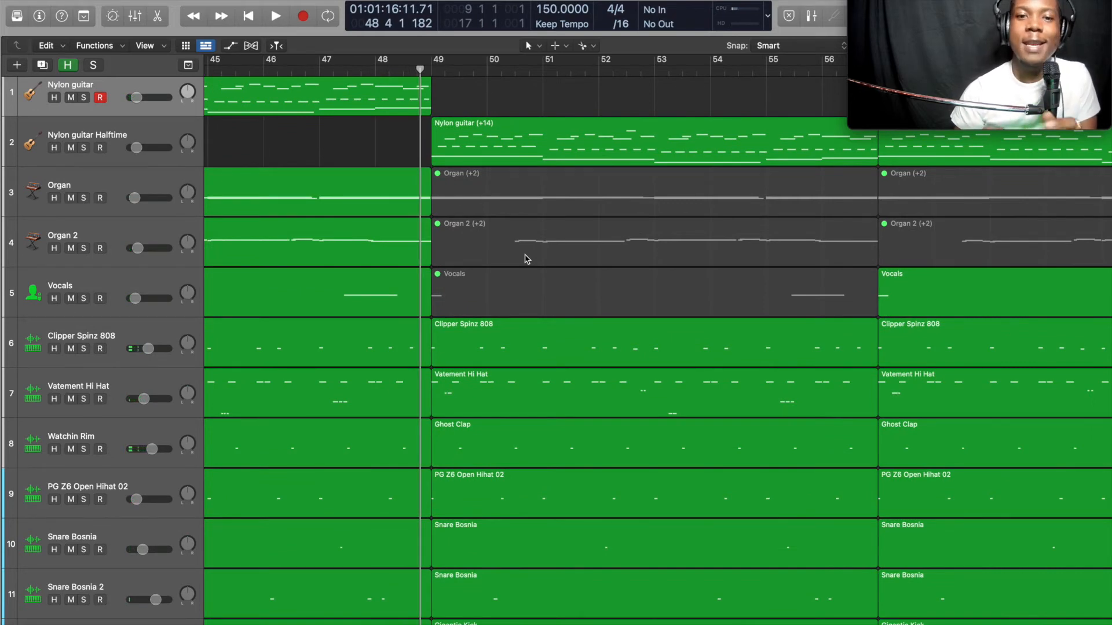
Step: Resume playback from bar 48 through the halftime guitar, vocals and organ sections, stopping in bar 72
{"action": "scroll", "coordinate": [524, 242], "scroll_direction": "down", "scroll_amount": 1}
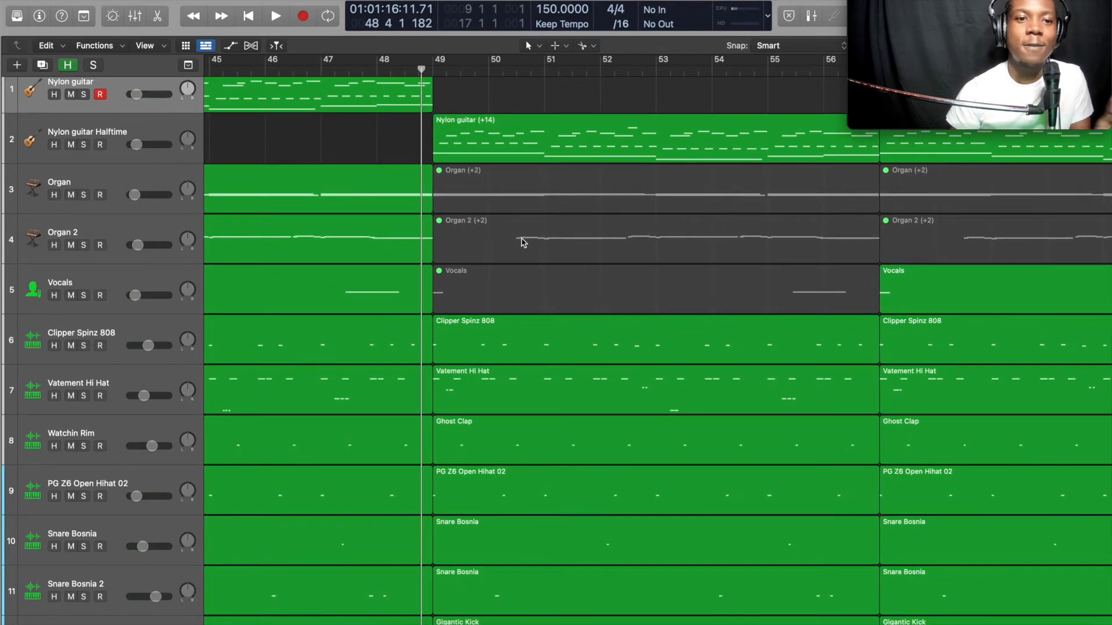
{"action": "scroll", "coordinate": [524, 242], "scroll_direction": "right", "scroll_amount": 5}
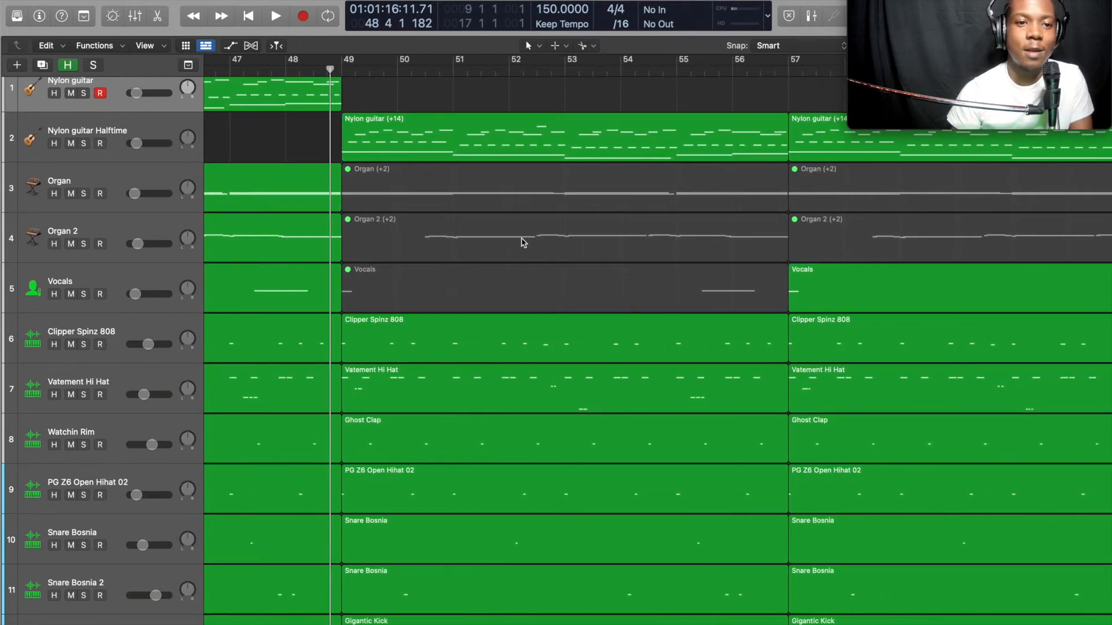
{"action": "key", "text": "space"}
{"action": "scroll", "coordinate": [529, 242], "scroll_direction": "right", "scroll_amount": 5}
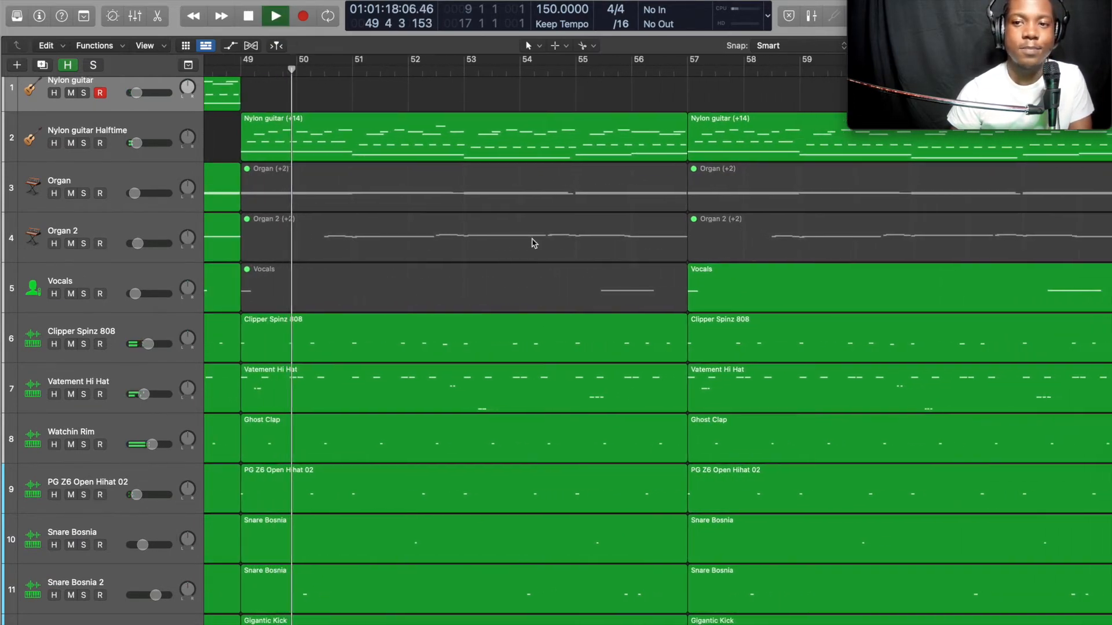
{"action": "scroll", "coordinate": [534, 243], "scroll_direction": "right", "scroll_amount": 4}
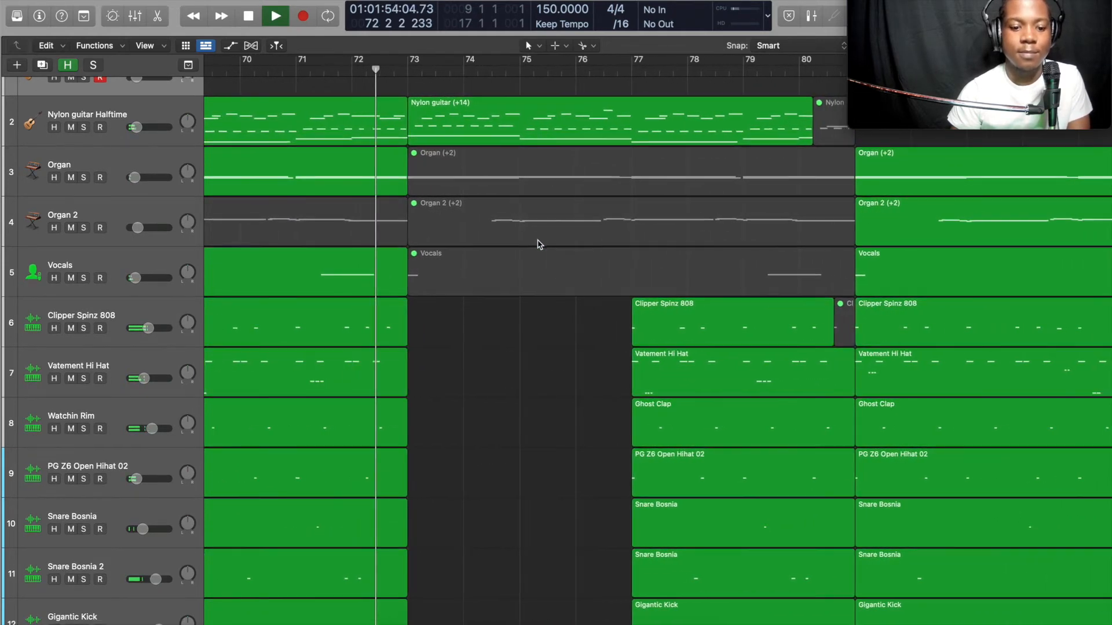
{"action": "key", "text": "space"}
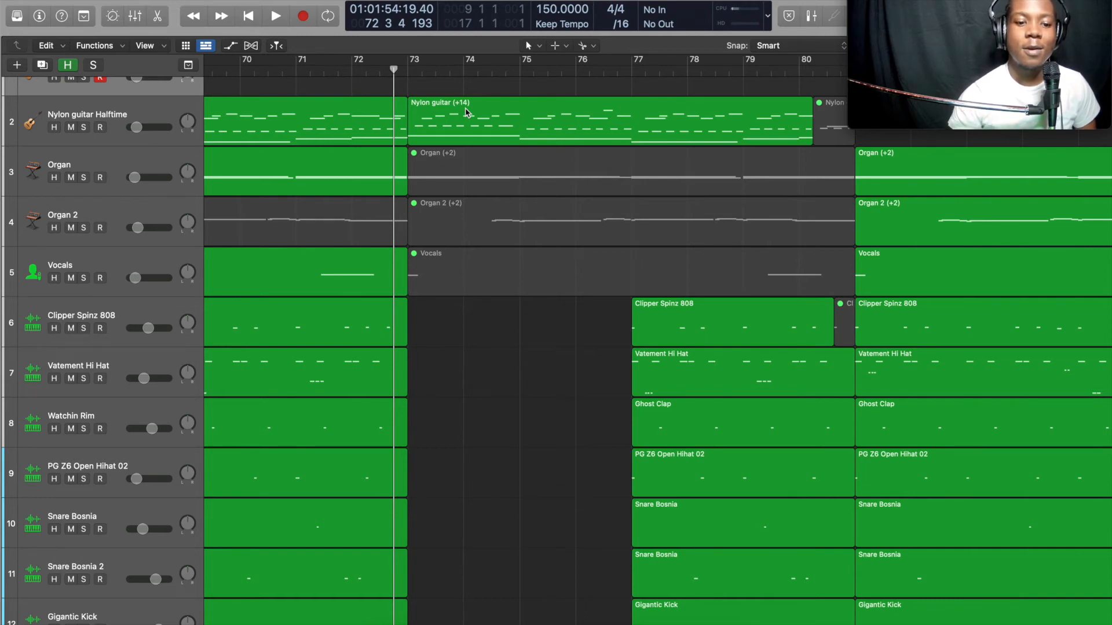
Step: Play on from bar 72 through the guitar breakdown and the drum re-entry at bar 77, stopping around bar 82
{"action": "key", "text": "space"}
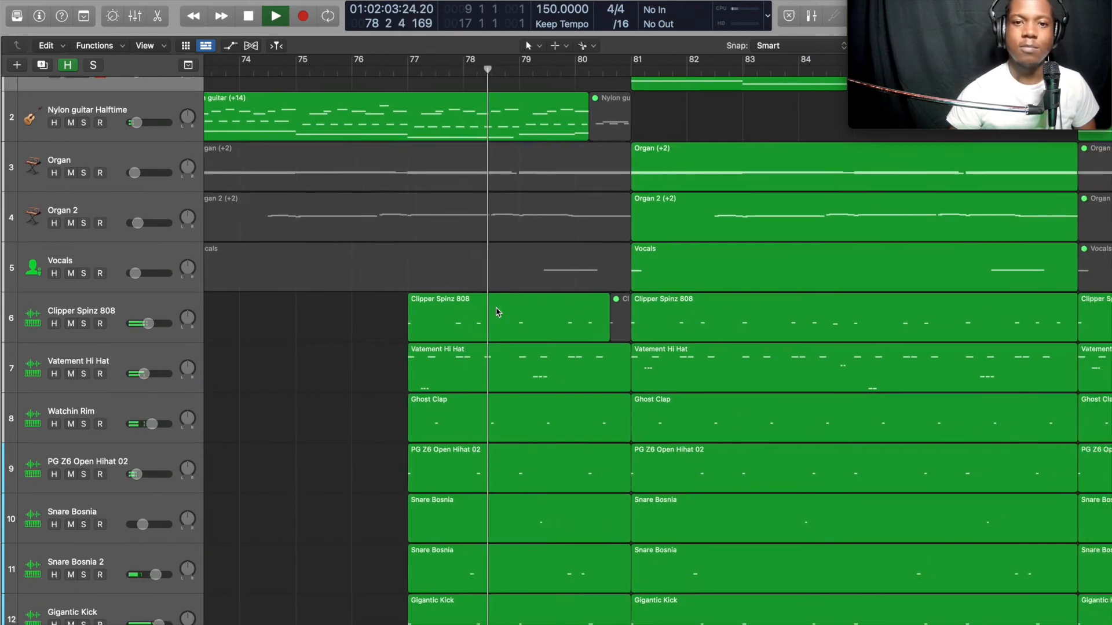
{"action": "scroll", "coordinate": [495, 307], "scroll_direction": "up", "scroll_amount": 2}
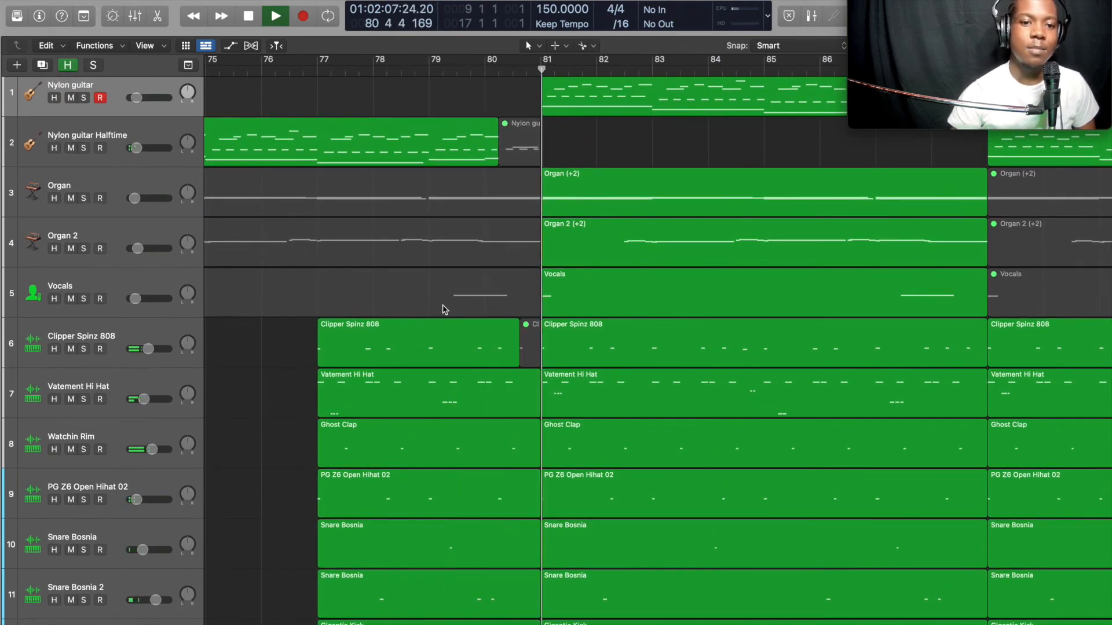
{"action": "key", "text": "space"}
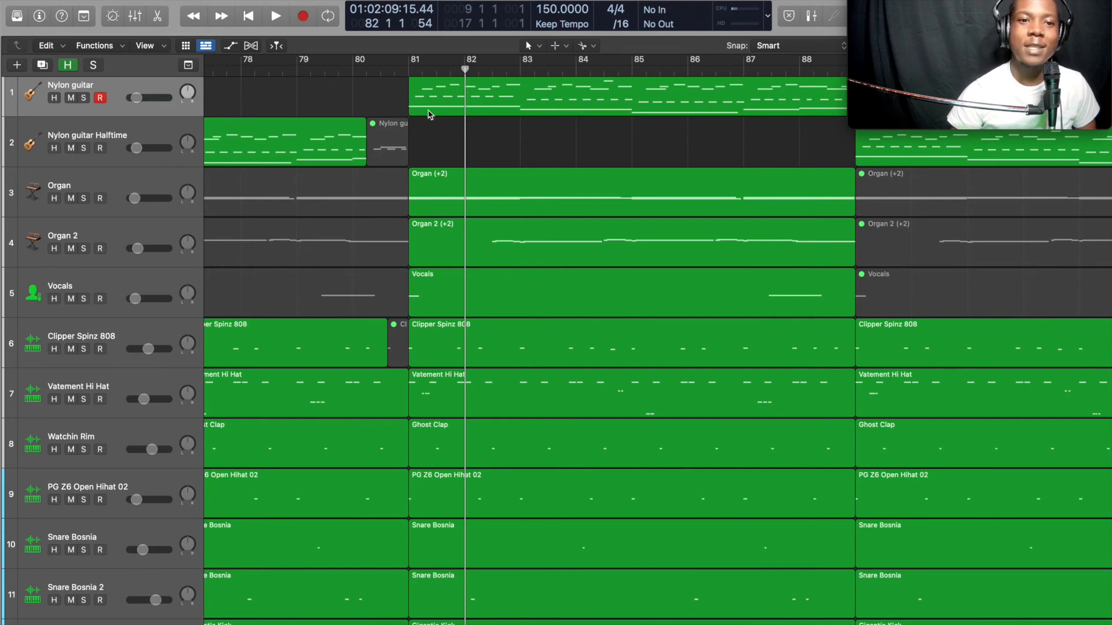
Step: Play the section with guitar, both organs and vocals from bar 81 into the halftime guitar section, stopping in bar 95
{"action": "left_click", "coordinate": [403, 72]}
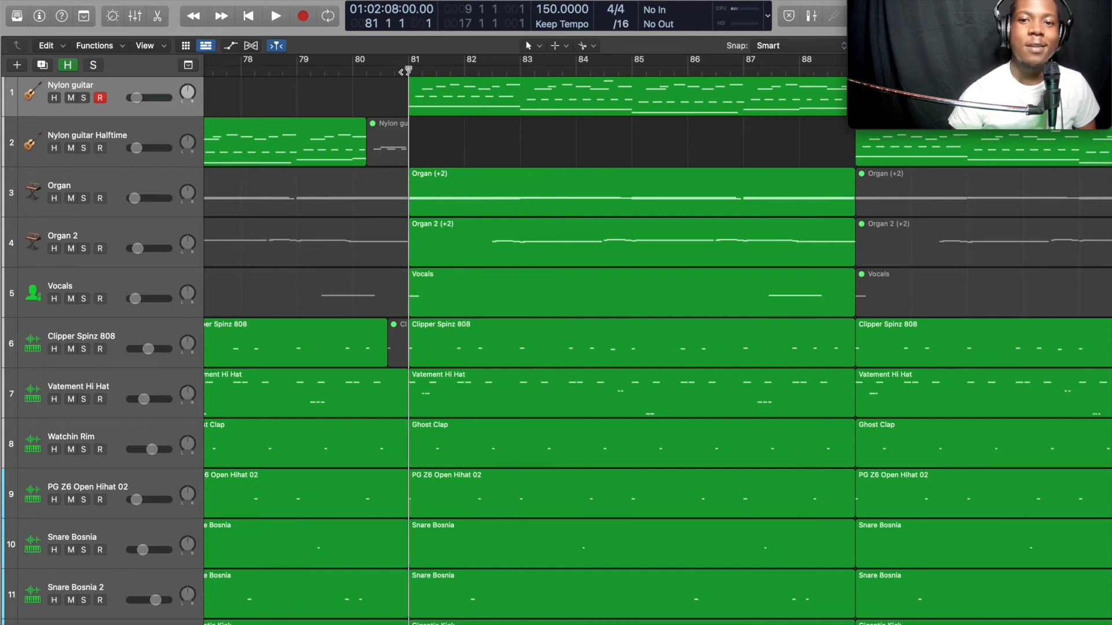
{"action": "key", "text": "space"}
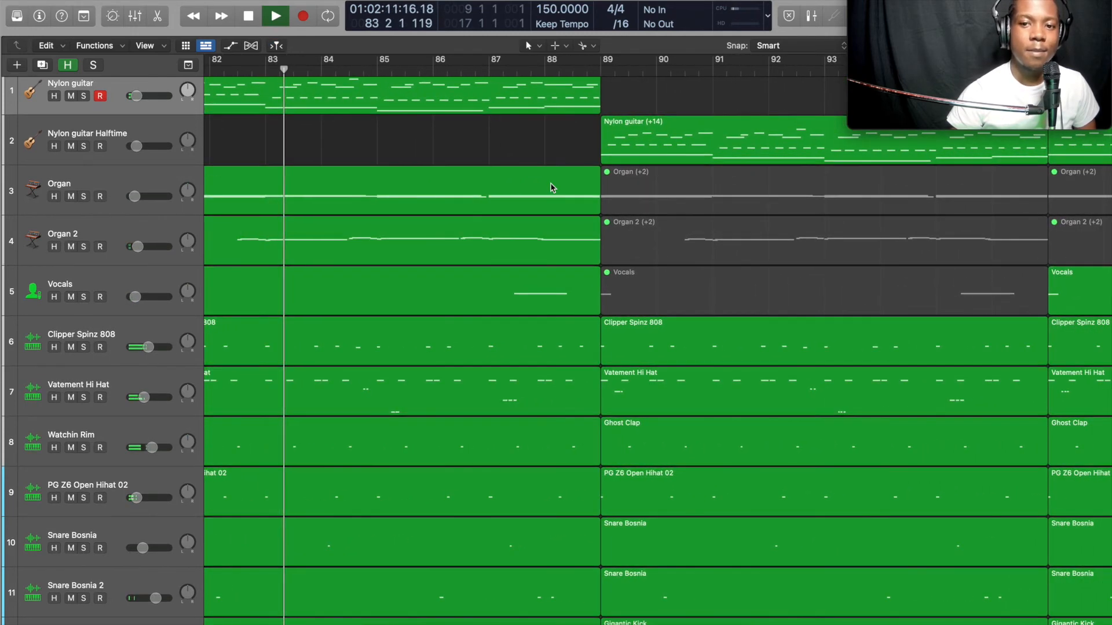
{"action": "scroll", "coordinate": [550, 187], "scroll_direction": "up", "scroll_amount": 1}
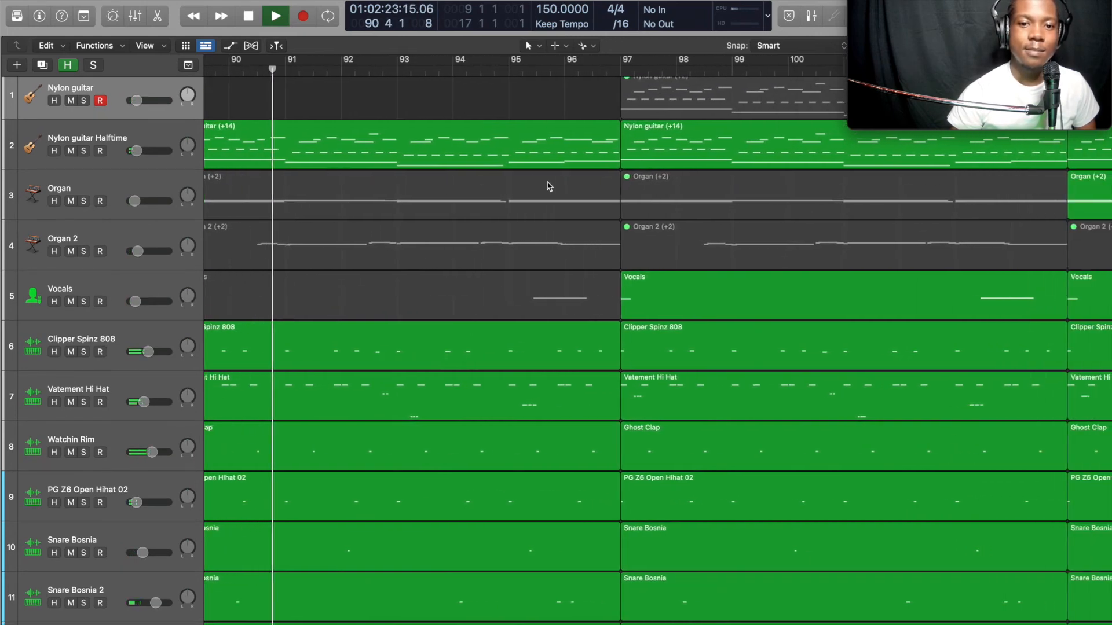
{"action": "scroll", "coordinate": [549, 186], "scroll_direction": "up", "scroll_amount": 1}
{"action": "scroll", "coordinate": [549, 186], "scroll_direction": "left", "scroll_amount": 4}
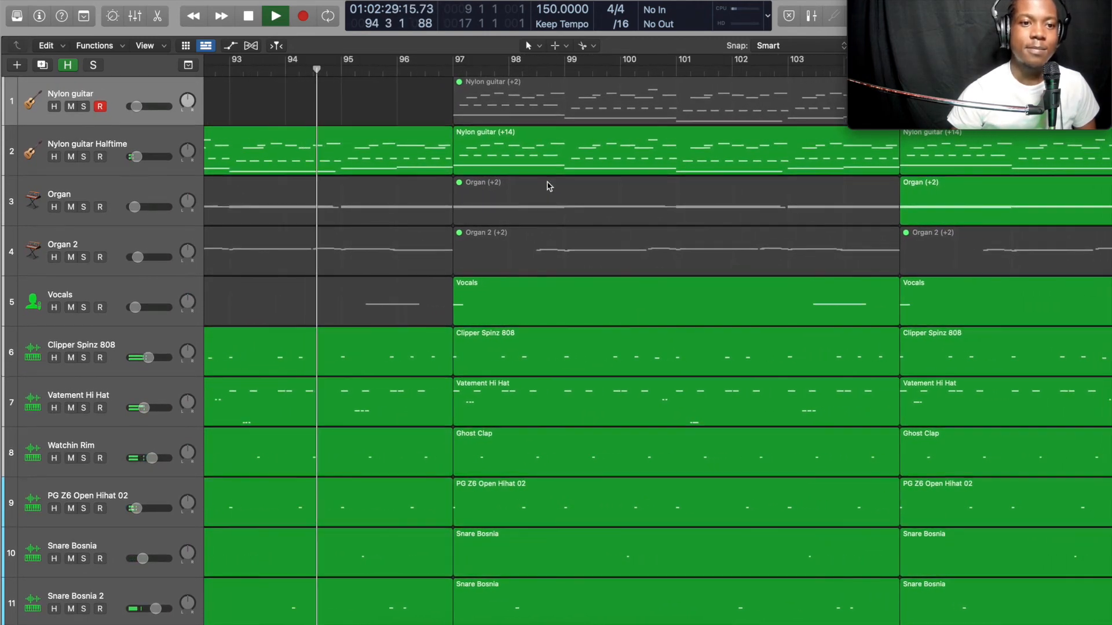
{"action": "key", "text": "space"}
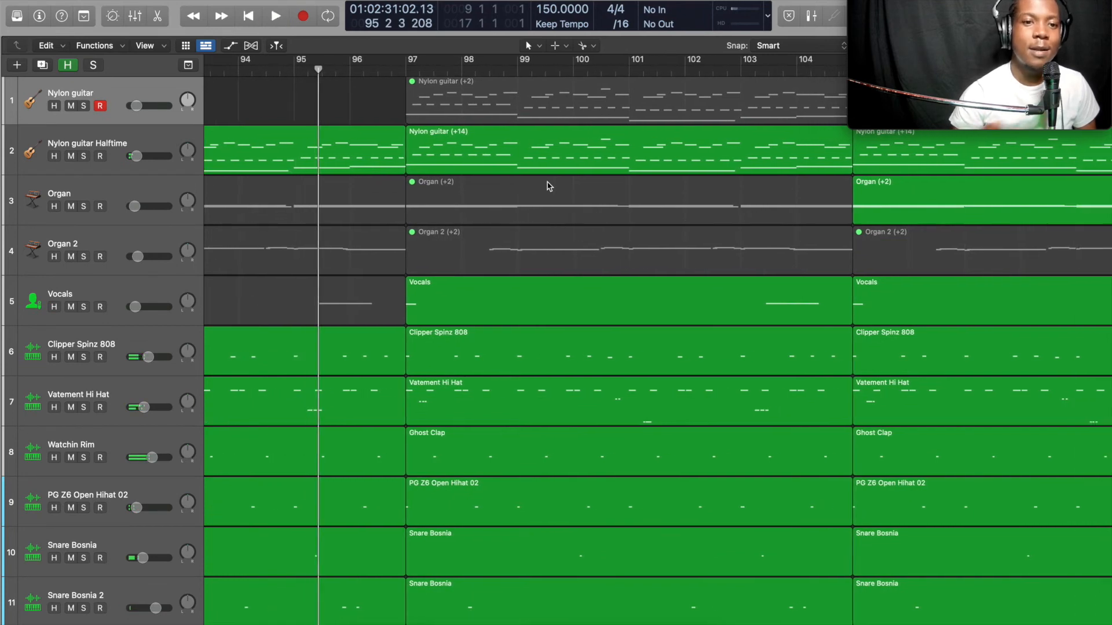
Step: Look over the sections from bar 97 and play from bar 113 through the halftime guitar section starting at bar 121
{"action": "scroll", "coordinate": [512, 181], "scroll_direction": "right", "scroll_amount": 5}
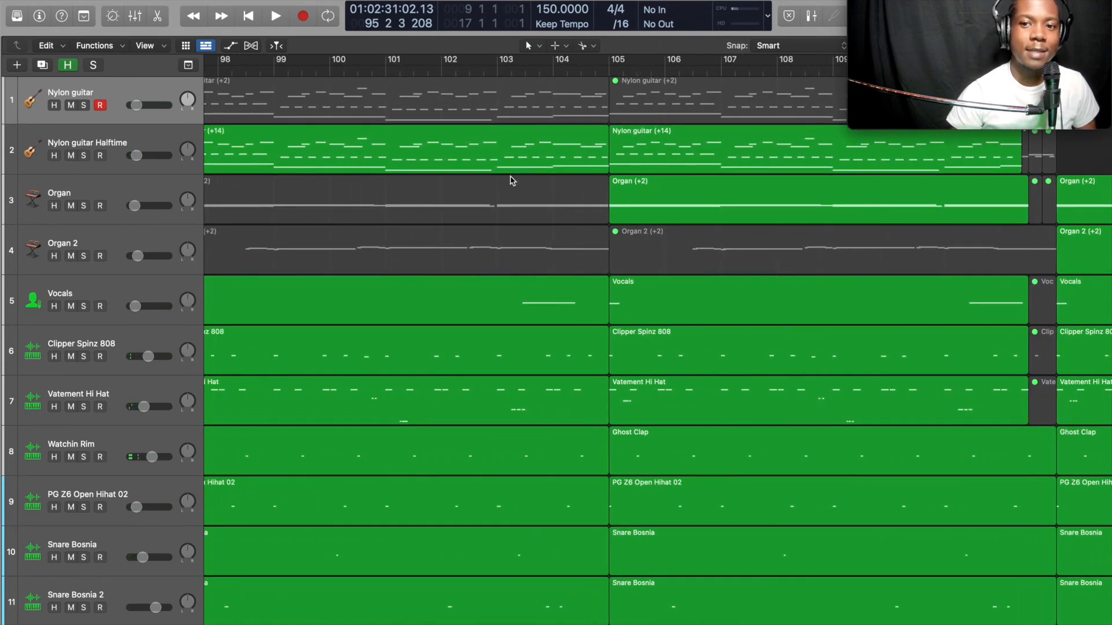
{"action": "scroll", "coordinate": [511, 180], "scroll_direction": "right", "scroll_amount": 9}
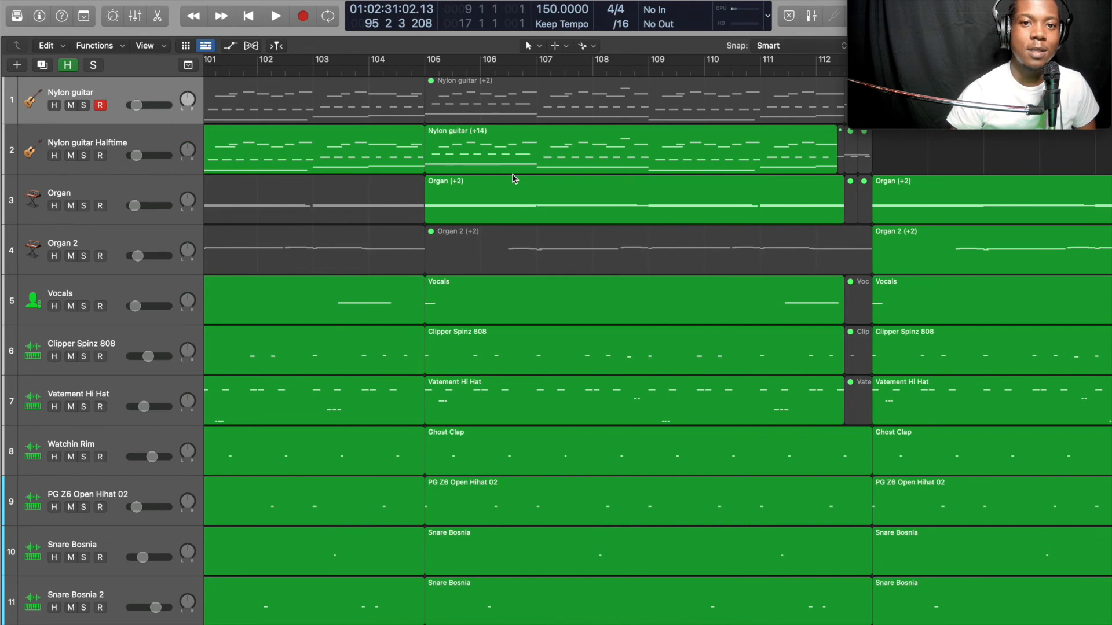
{"action": "scroll", "coordinate": [519, 144], "scroll_direction": "right", "scroll_amount": 6}
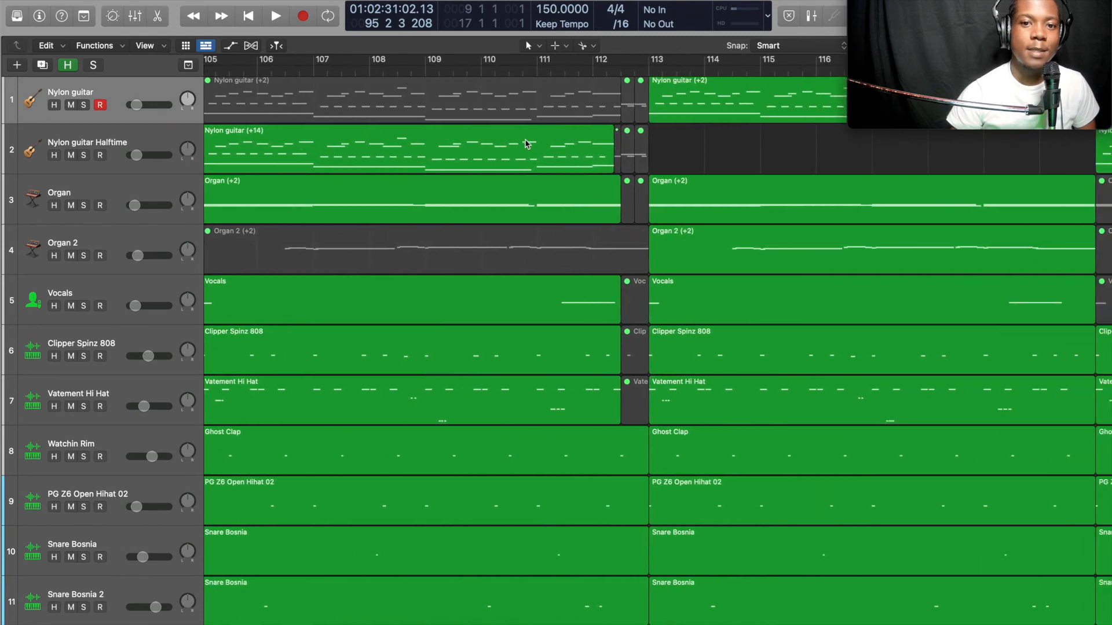
{"action": "scroll", "coordinate": [635, 215], "scroll_direction": "right", "scroll_amount": 4}
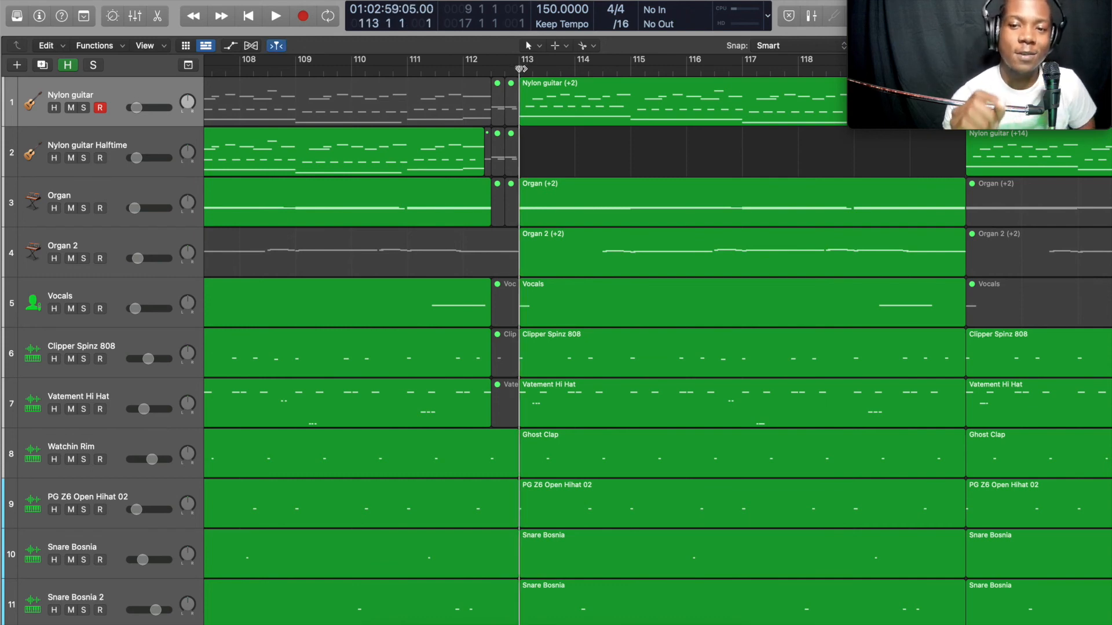
{"action": "scroll", "coordinate": [654, 168], "scroll_direction": "right", "scroll_amount": 5}
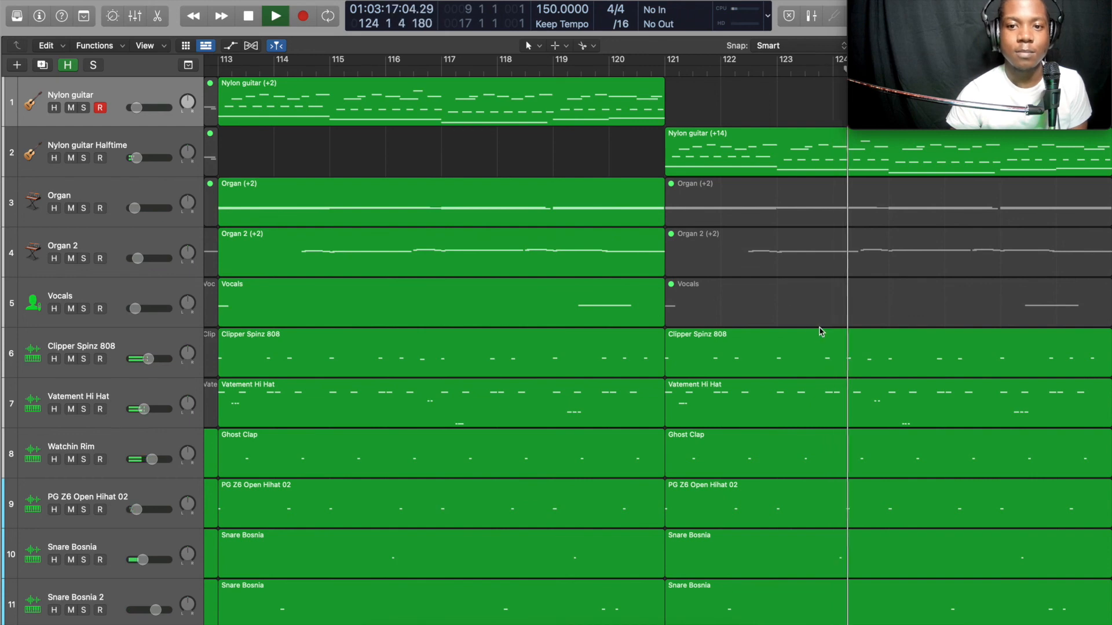
{"action": "scroll", "coordinate": [819, 331], "scroll_direction": "down", "scroll_amount": 1}
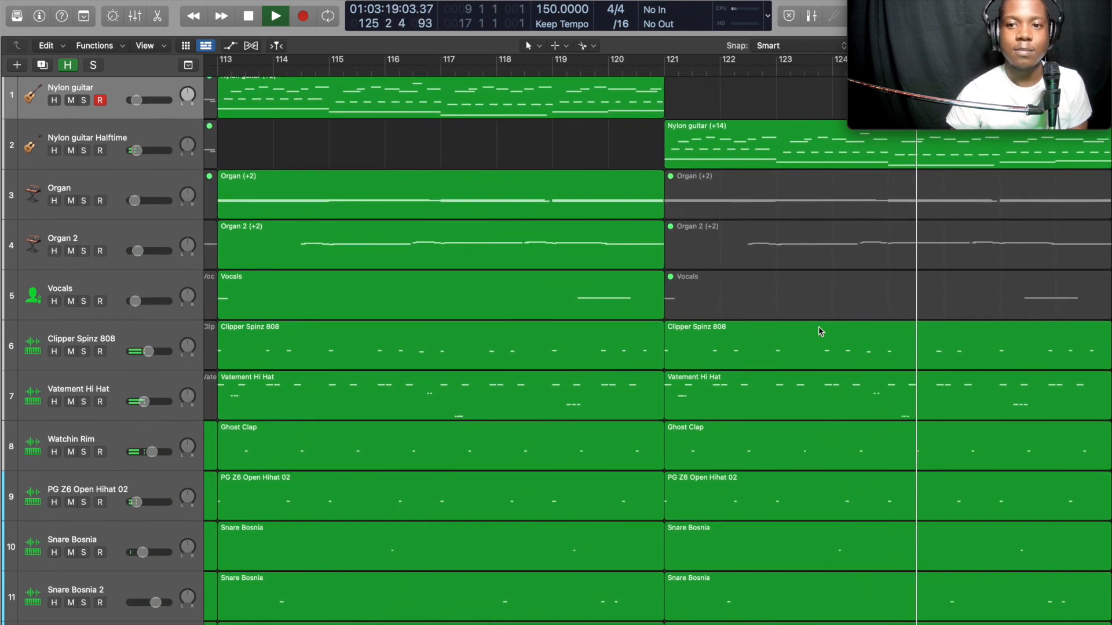
{"action": "scroll", "coordinate": [819, 330], "scroll_direction": "down", "scroll_amount": 1}
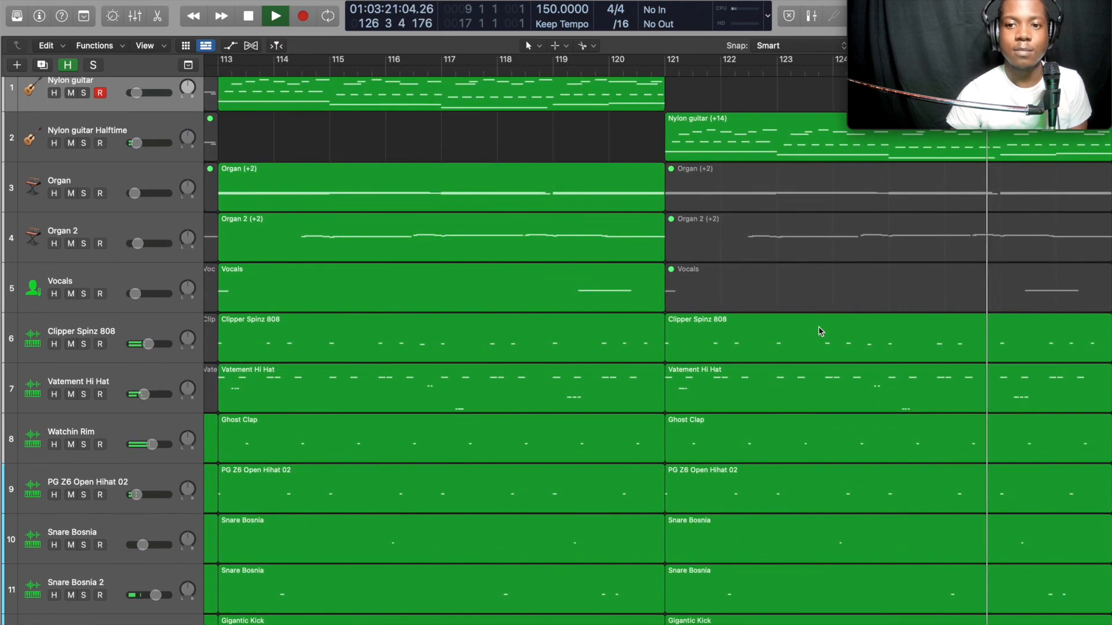
{"action": "scroll", "coordinate": [818, 328], "scroll_direction": "down", "scroll_amount": 1}
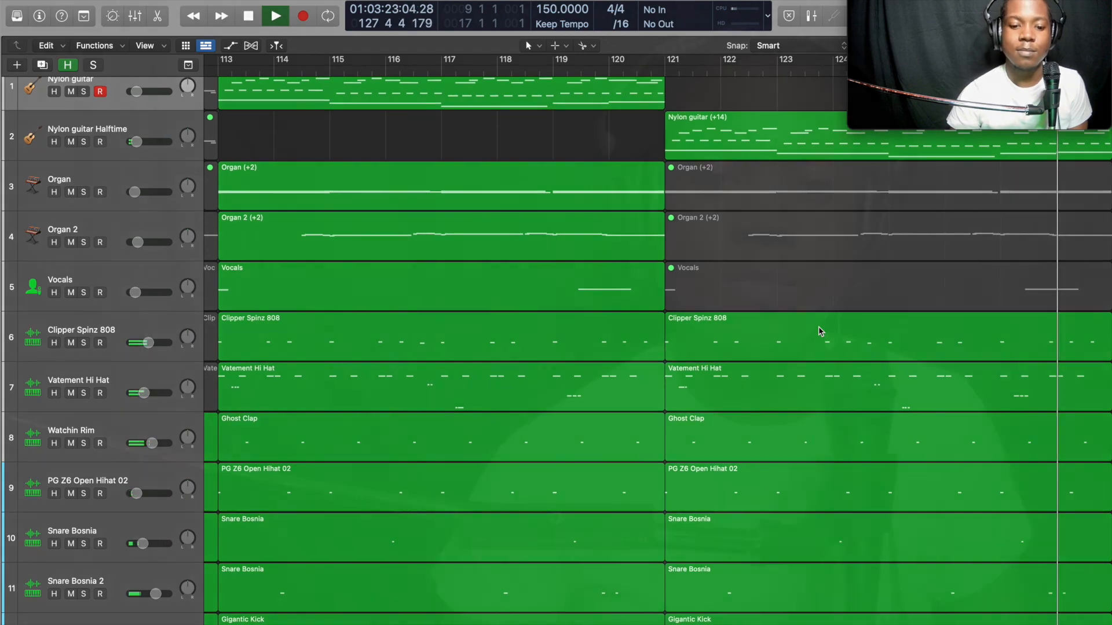